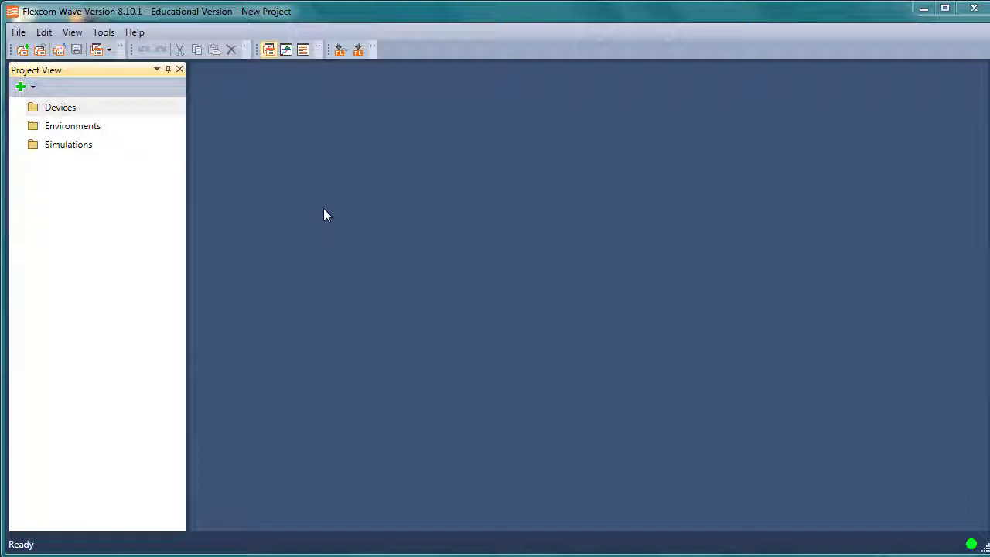
Step: Create a new project with the default name New Project in the Documents folder
left_click(18, 32)
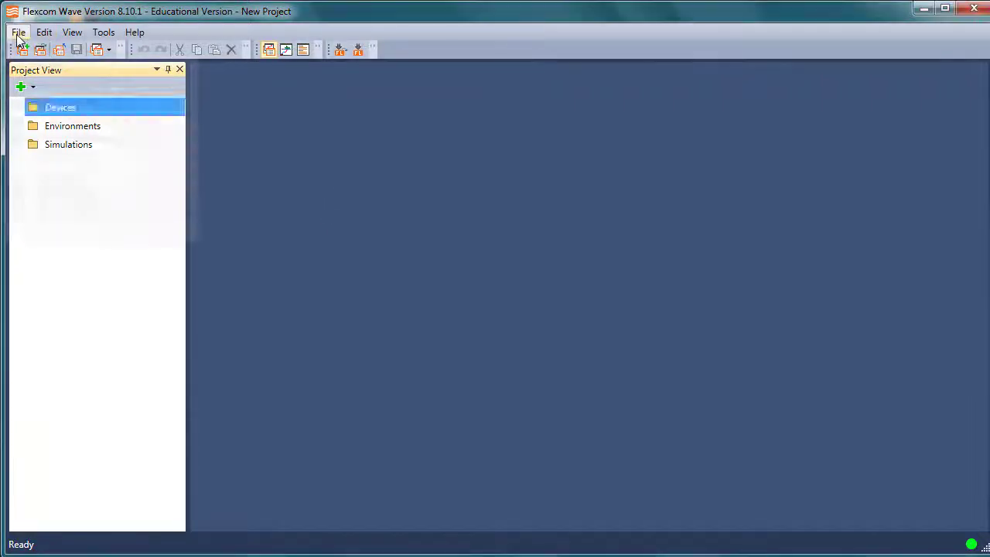
left_click(75, 51)
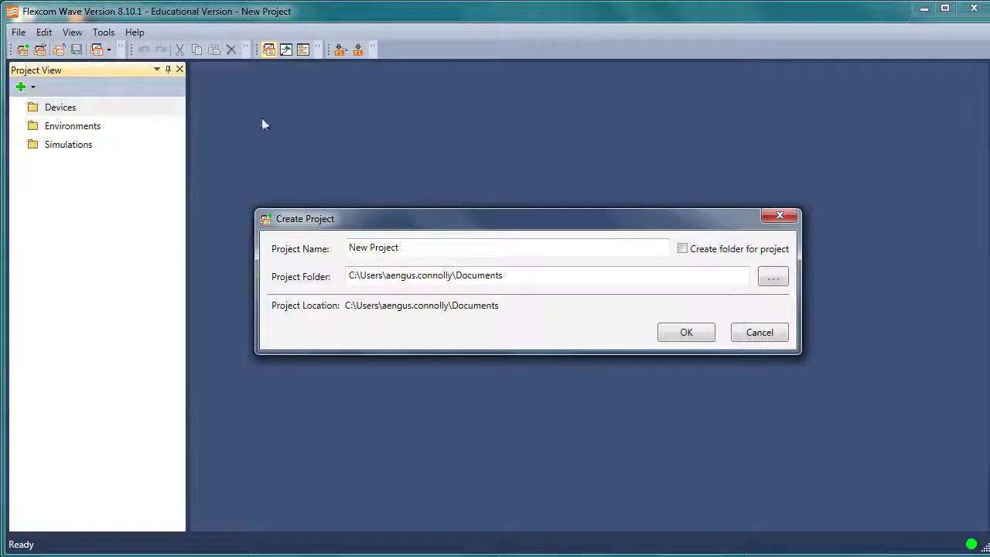
left_click(687, 334)
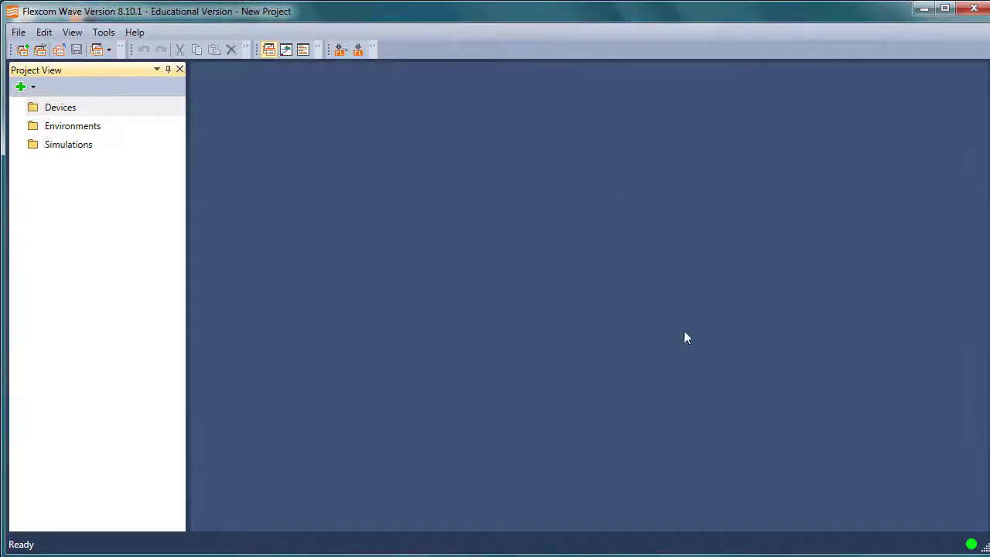
Step: Add a Floating Dual-Body Point Absorber device to the project's Devices folder
left_click(54, 128)
left_click(42, 110)
left_click(72, 148)
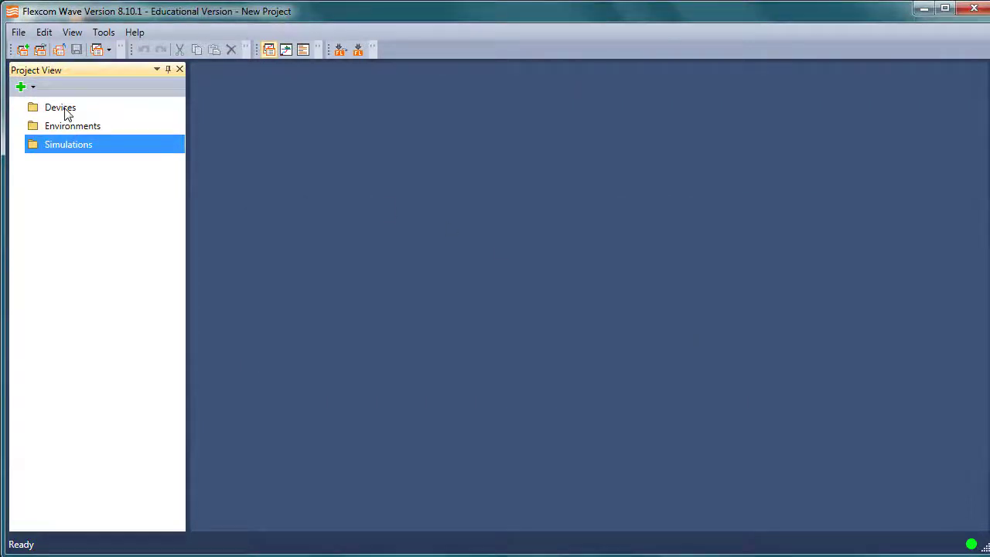
left_click(65, 110)
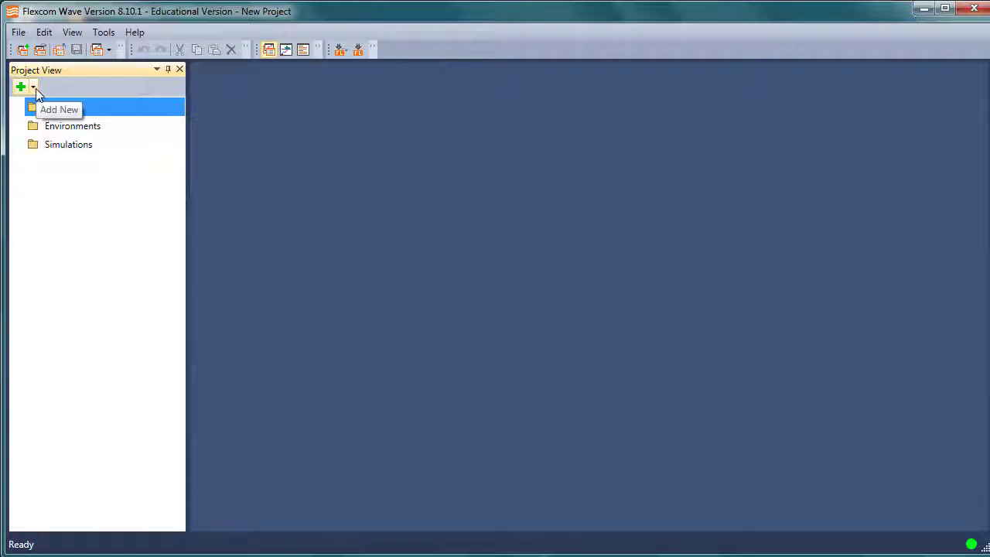
left_click(36, 88)
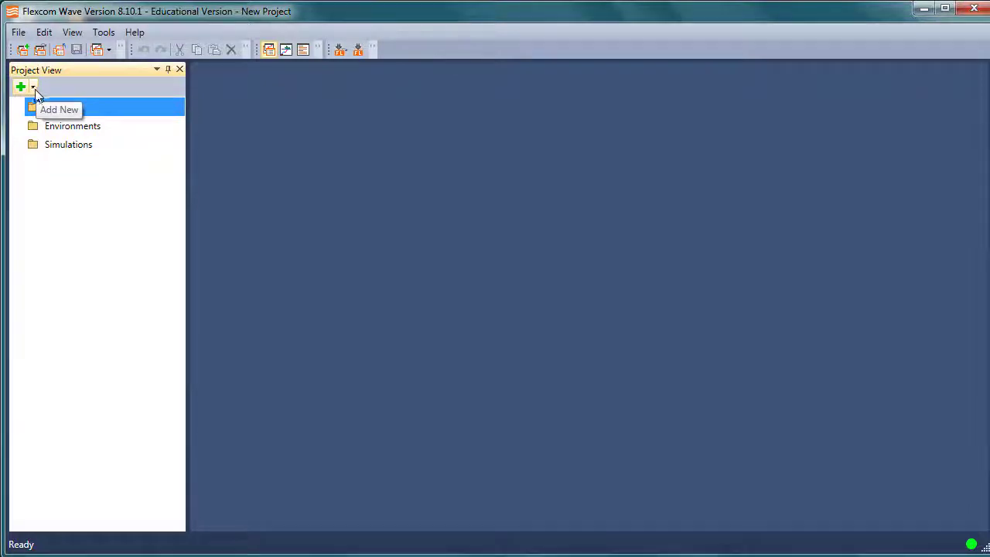
mouse_move(51, 112)
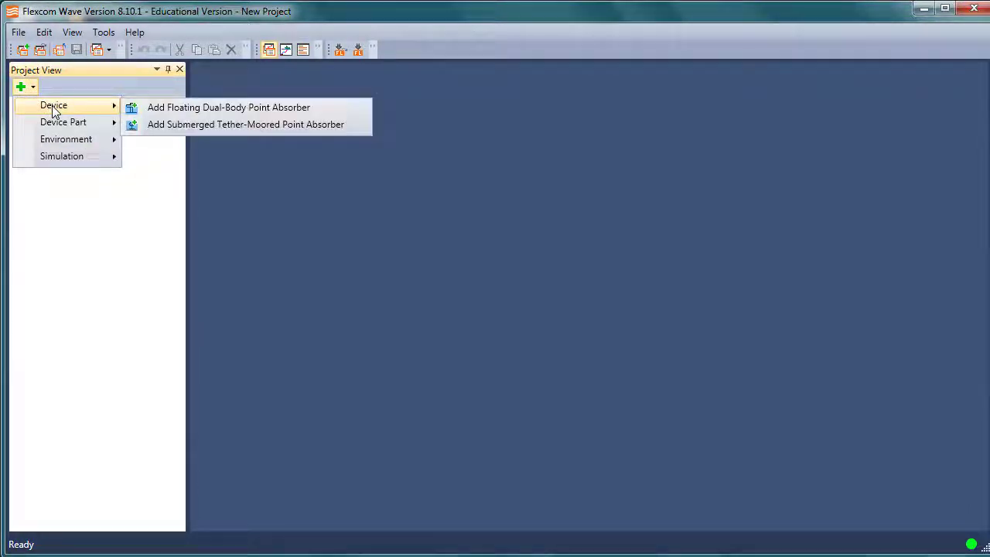
left_click(288, 115)
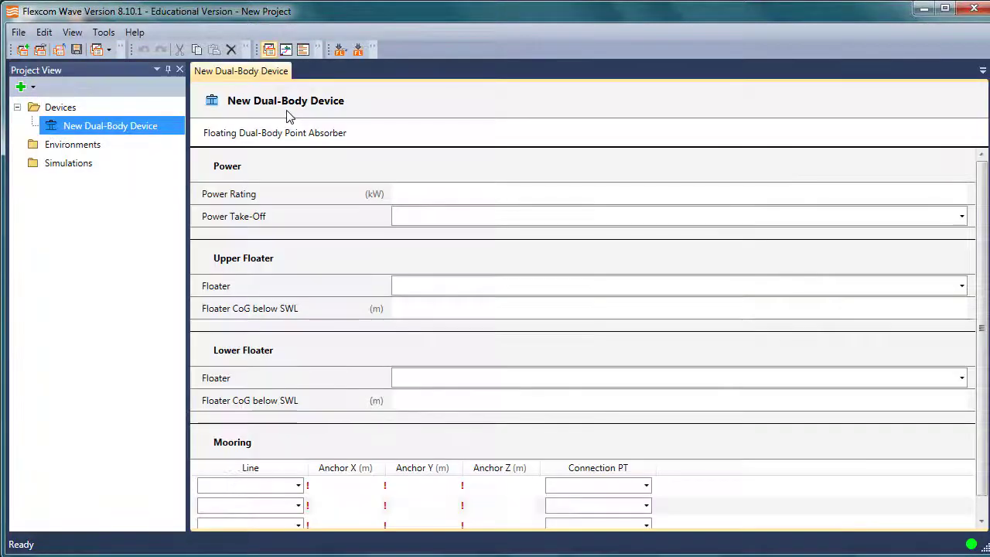
Step: Examine the dual-body device's Power, Upper Floater, Lower Floater and Mooring inputs and their available choices
left_click(99, 150)
left_click(101, 127)
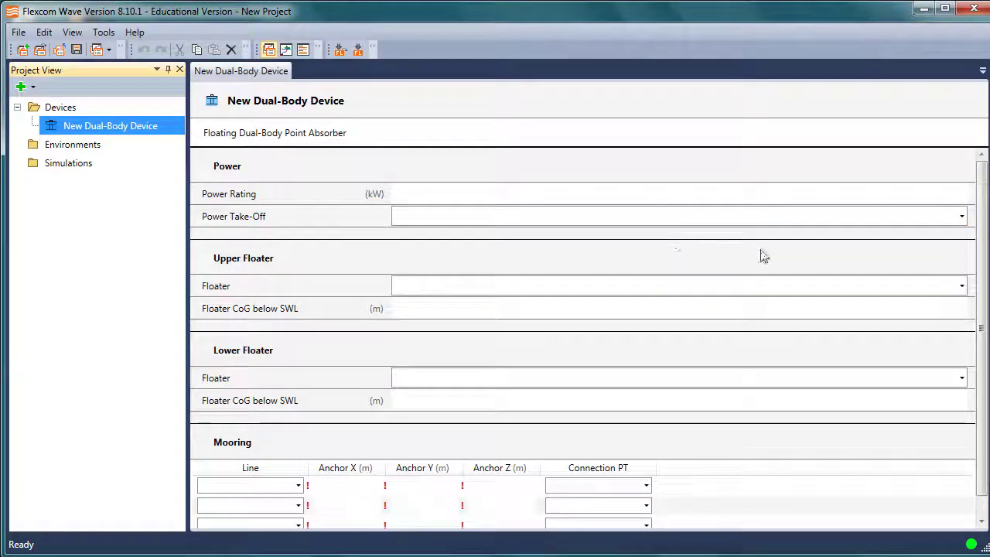
left_click(963, 219)
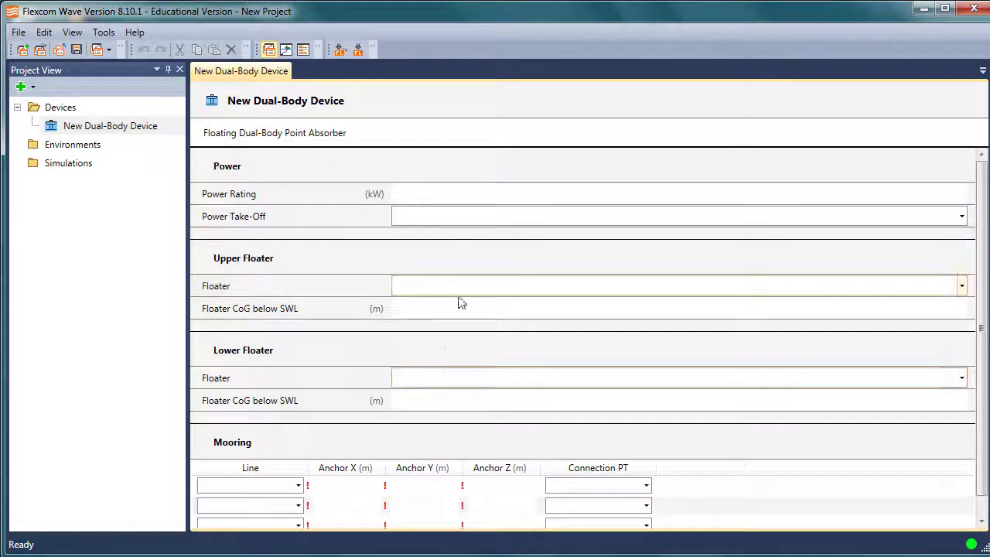
left_click(297, 486)
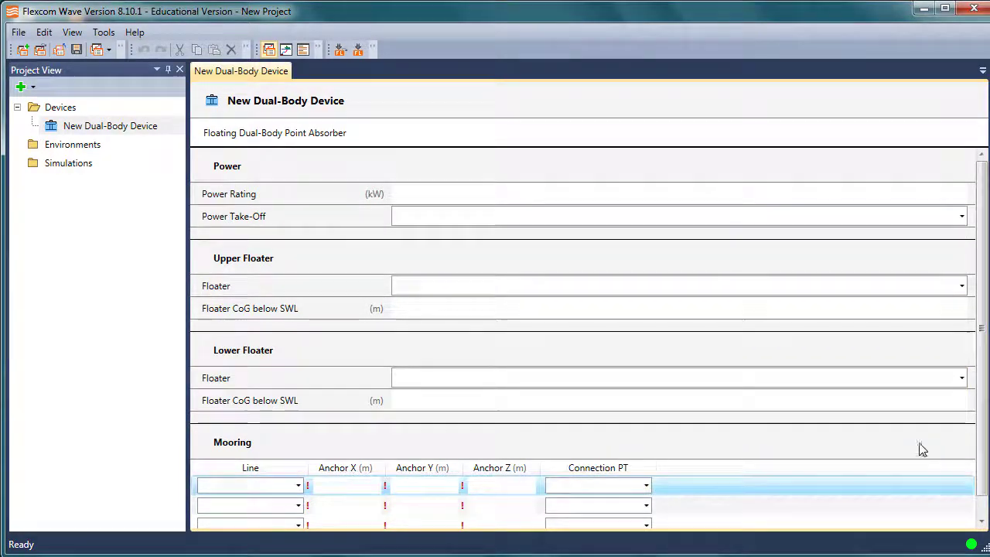
scroll(774, 402, "down", 1)
left_click(718, 382)
left_click(70, 164)
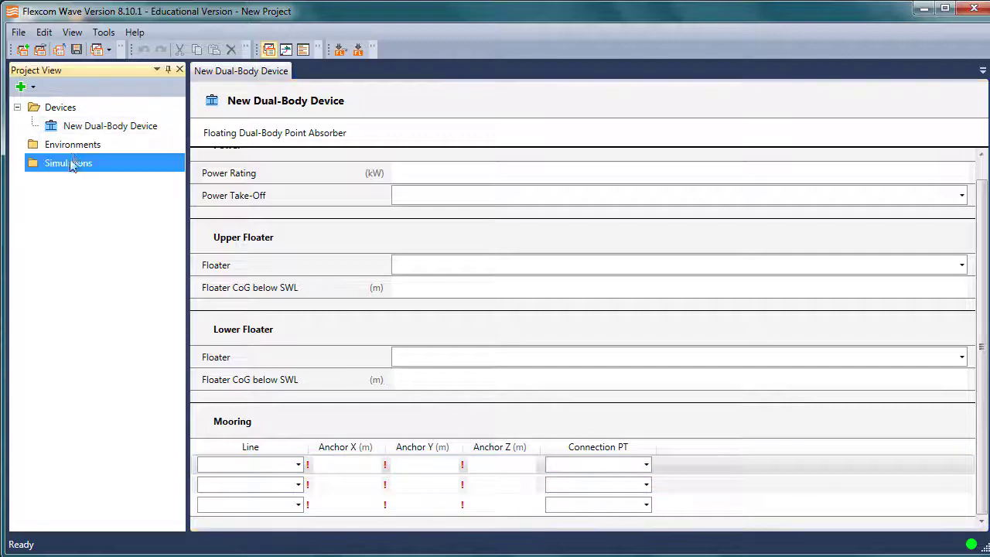
left_click(80, 130)
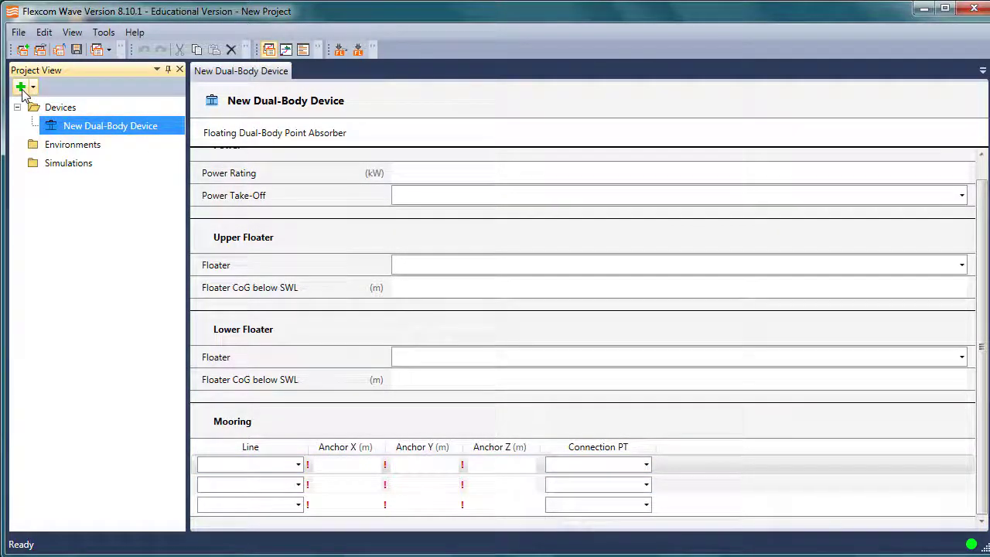
Step: Add three Simple Floater device parts to the project
left_click(76, 141)
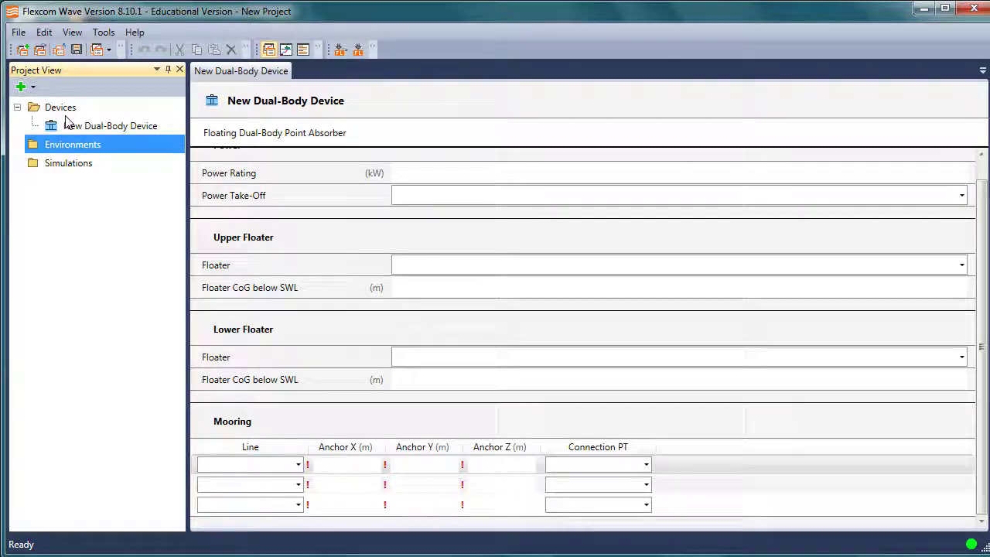
left_click(71, 128)
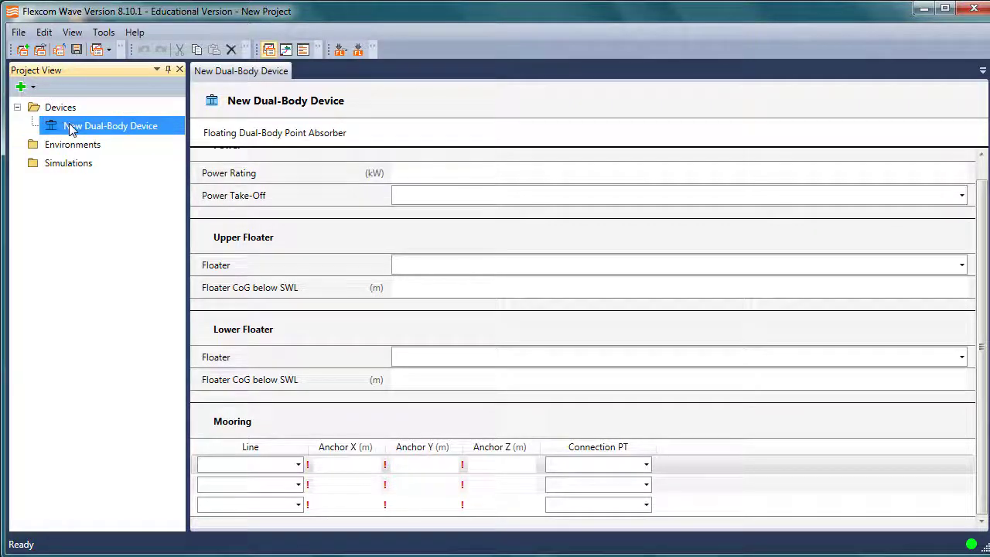
left_click(31, 87)
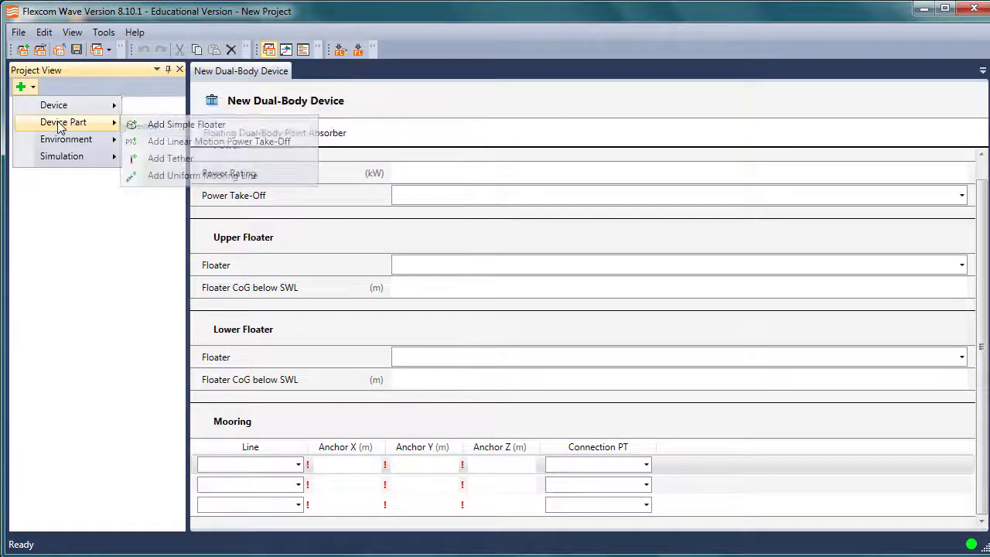
left_click(179, 125)
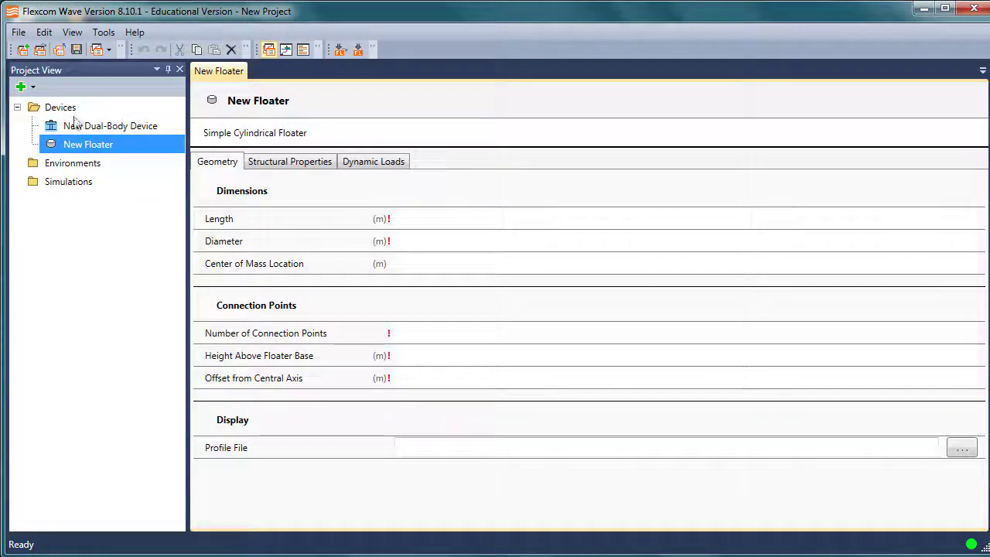
left_click(32, 86)
mouse_move(94, 124)
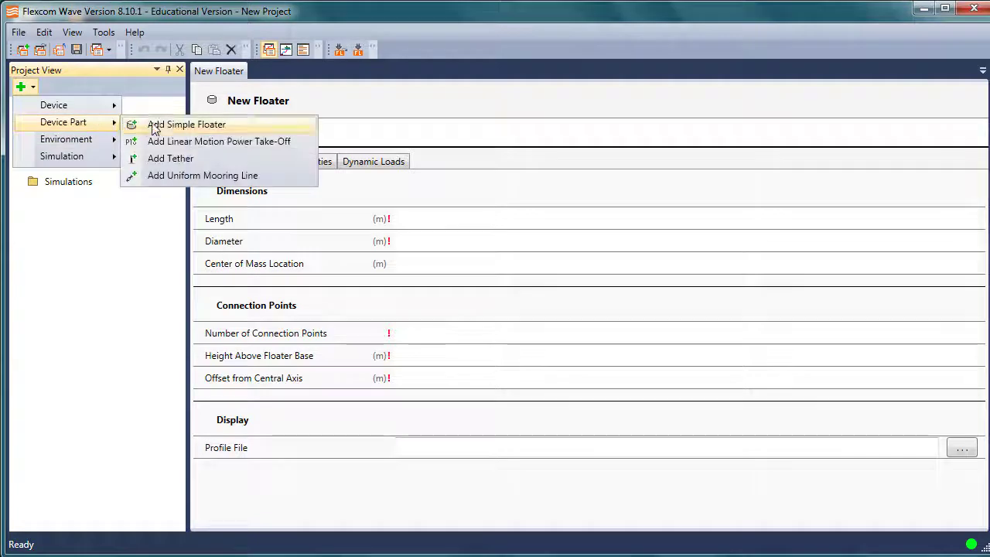
left_click(177, 125)
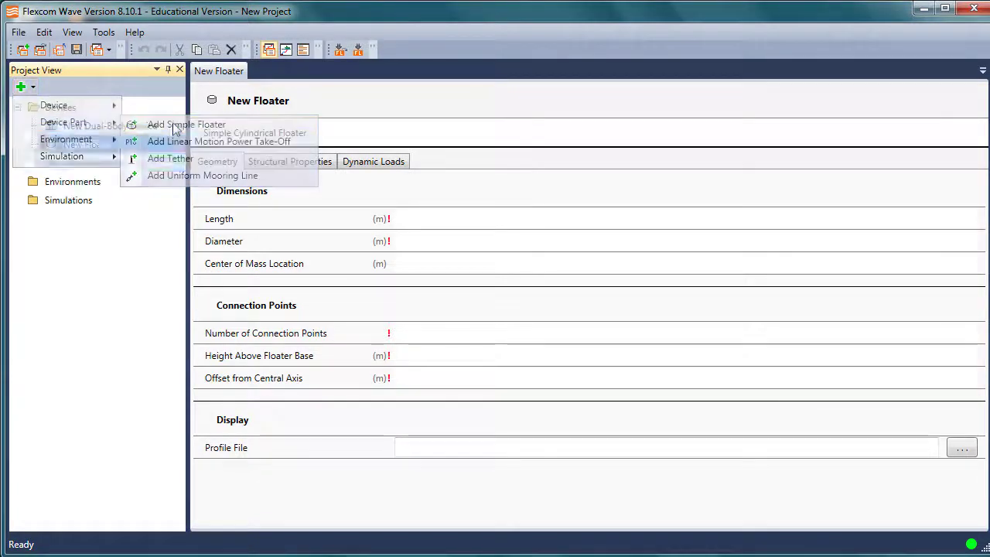
left_click(33, 87)
mouse_move(75, 122)
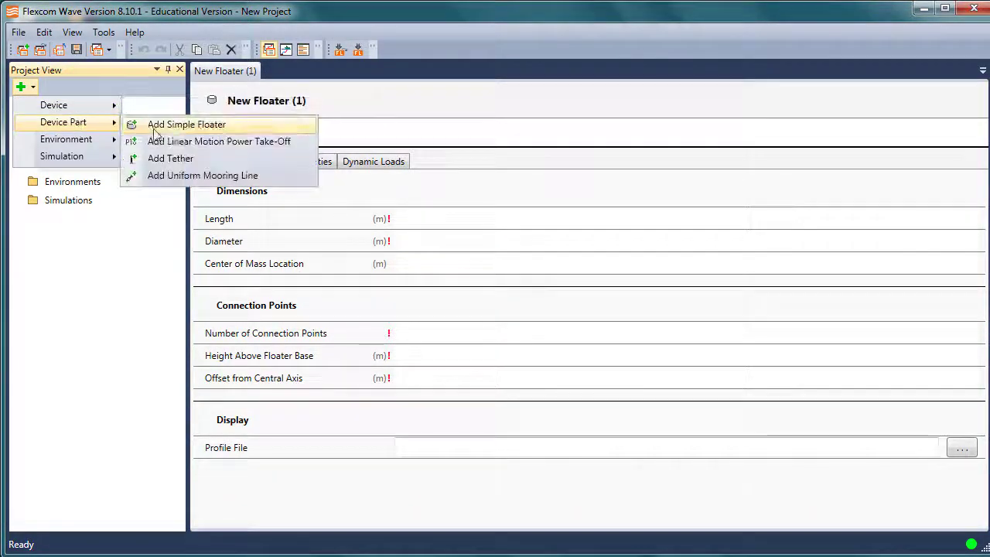
left_click(191, 125)
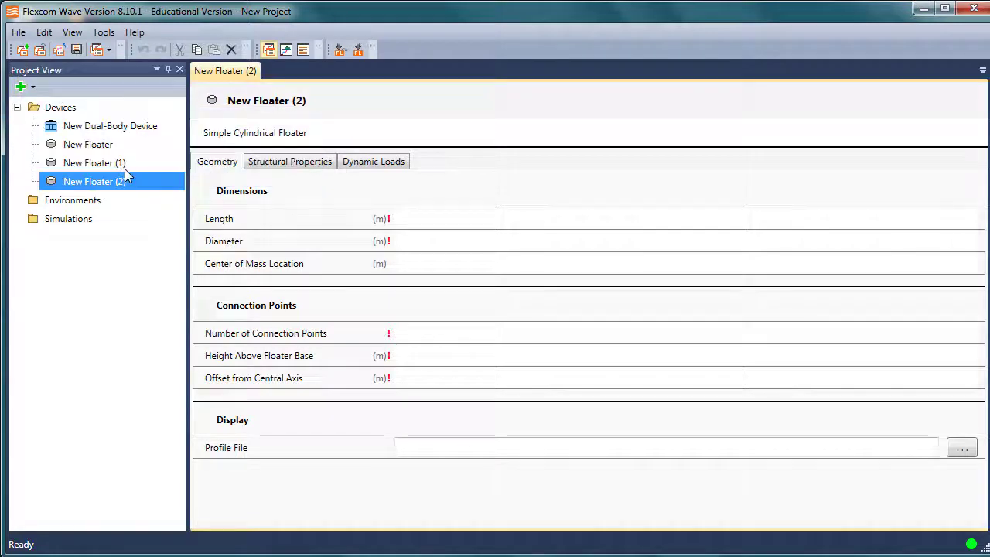
Step: Assign New Floater as the upper floater of the New Dual-Body Device
left_click(89, 145)
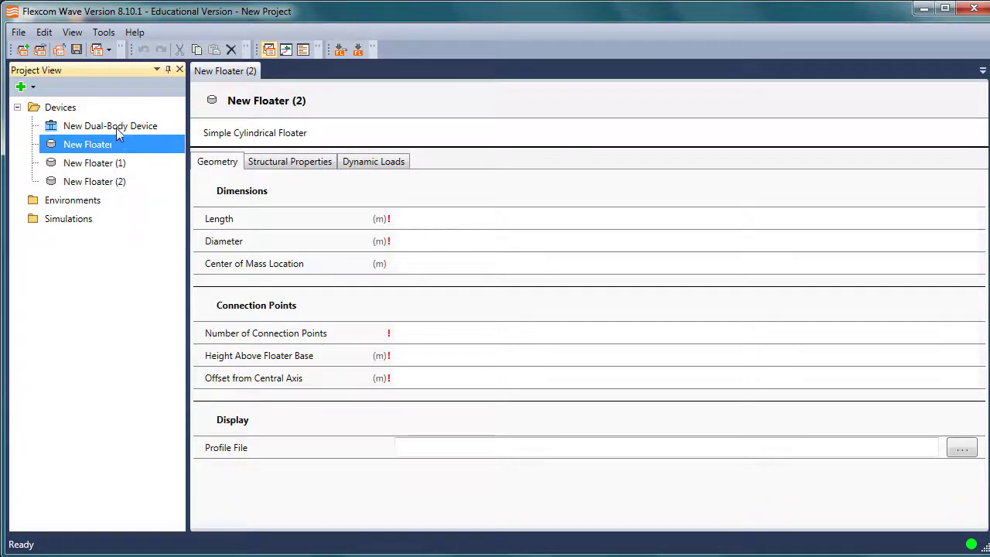
left_click(110, 126)
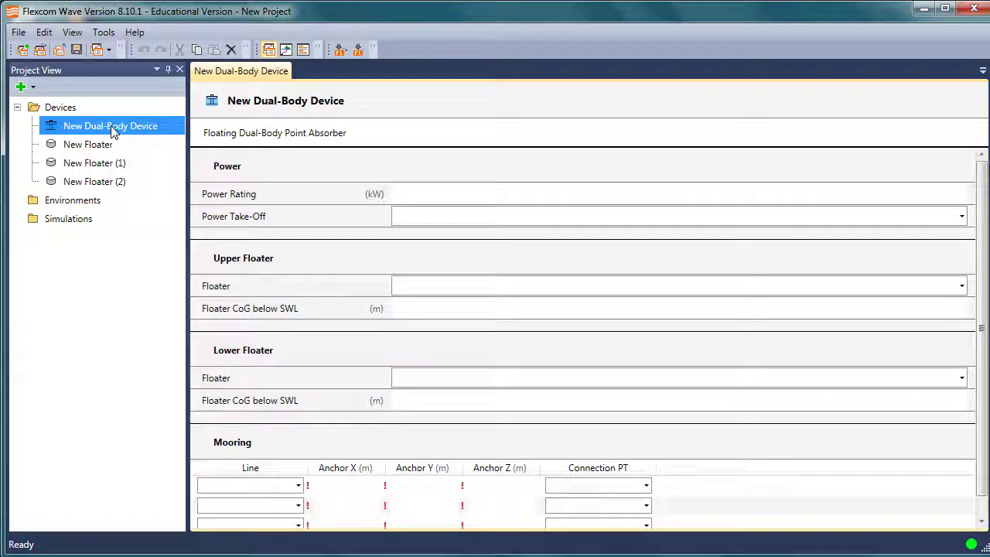
left_click(961, 286)
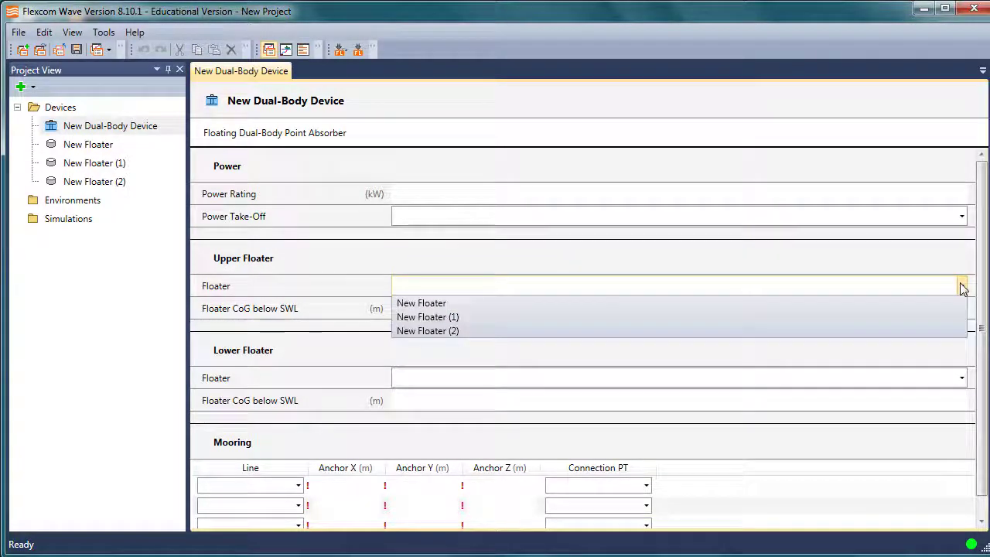
left_click(485, 304)
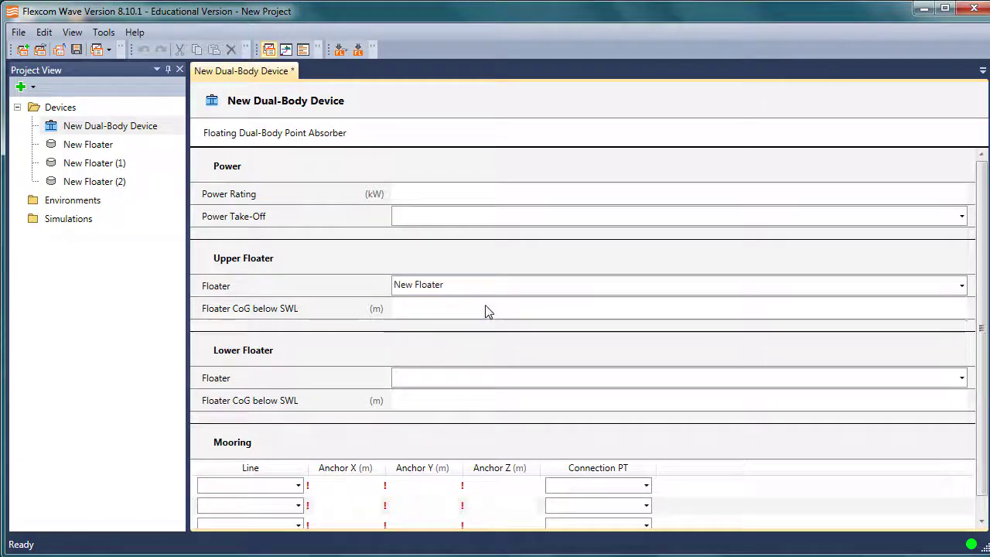
Step: Rename the New Floater part to "Upper Floater"
left_click(97, 144)
right_click(100, 144)
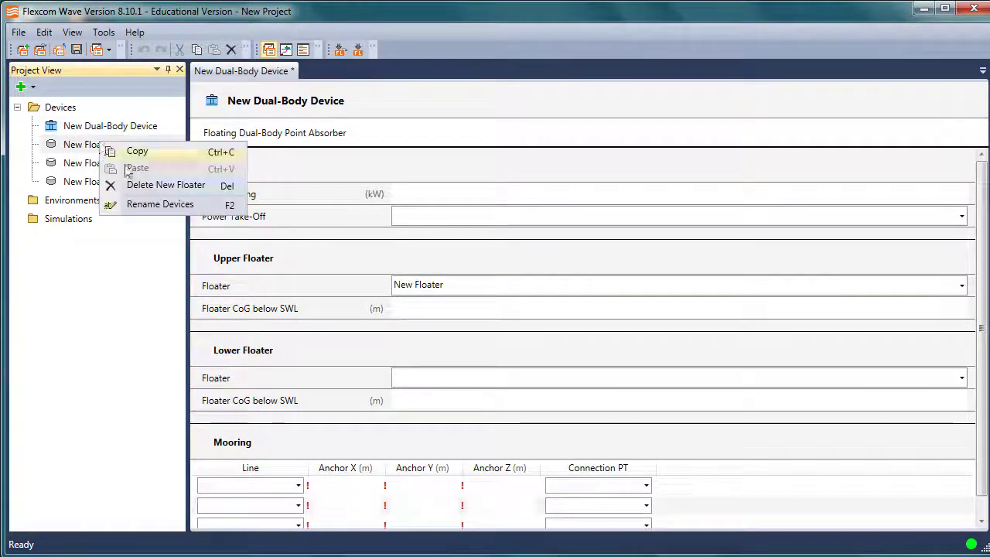
left_click(160, 205)
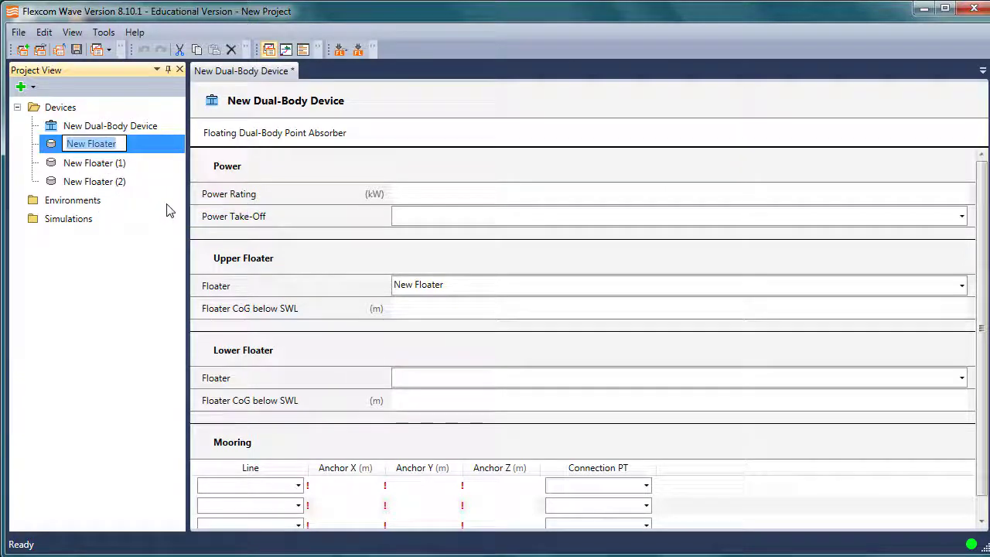
key("Home")
type("Upper")
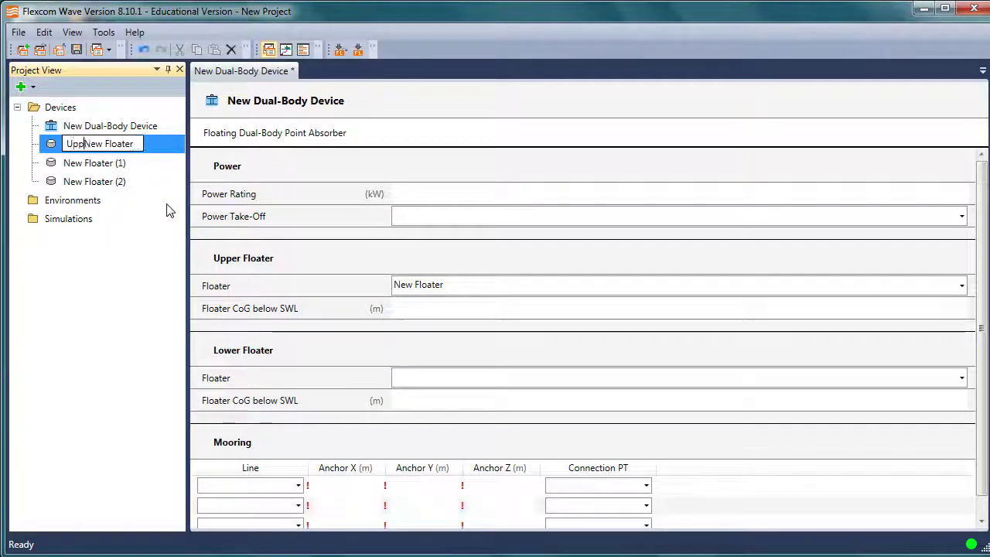
key("Delete")
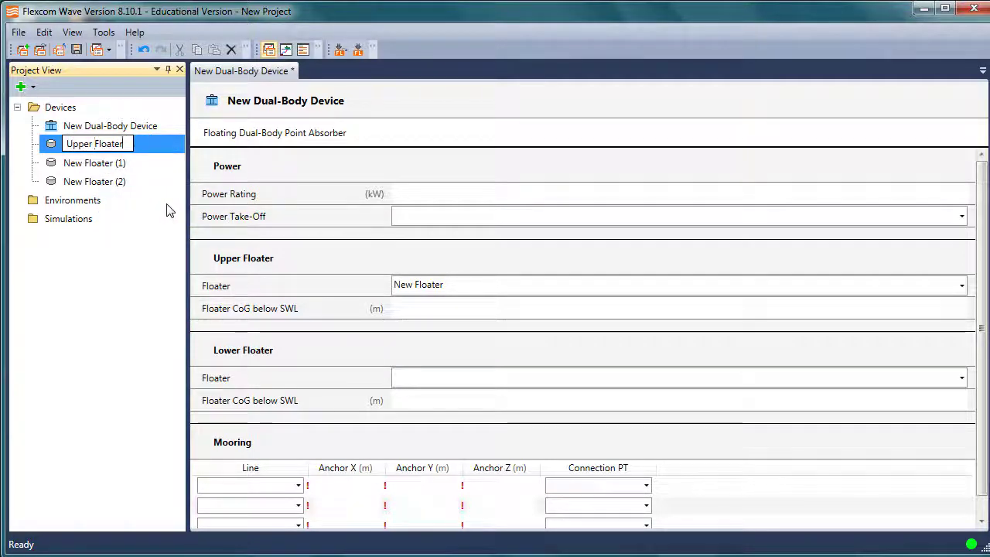
left_click(136, 170)
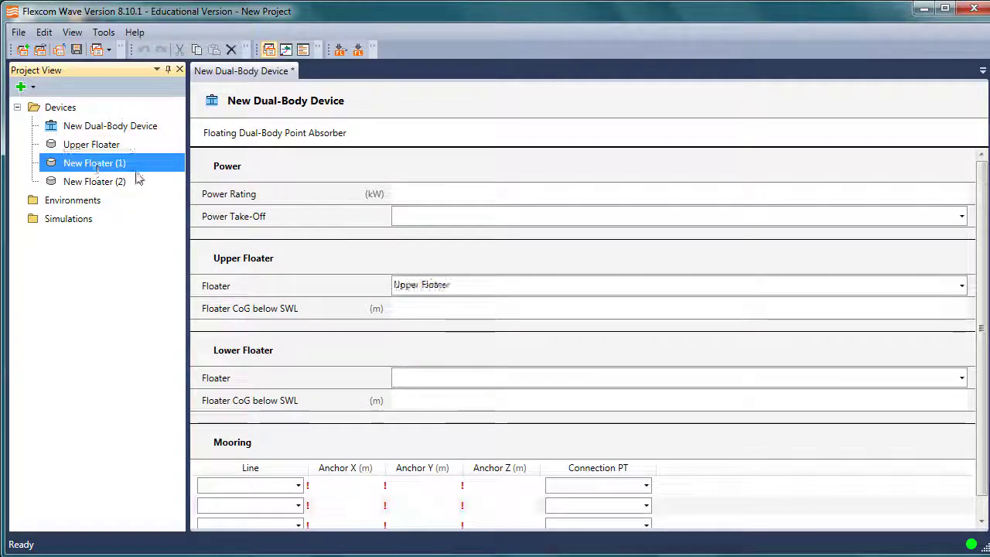
Step: Check the floater choices offered for the upper floater of the New Dual-Body Device
left_click(98, 132)
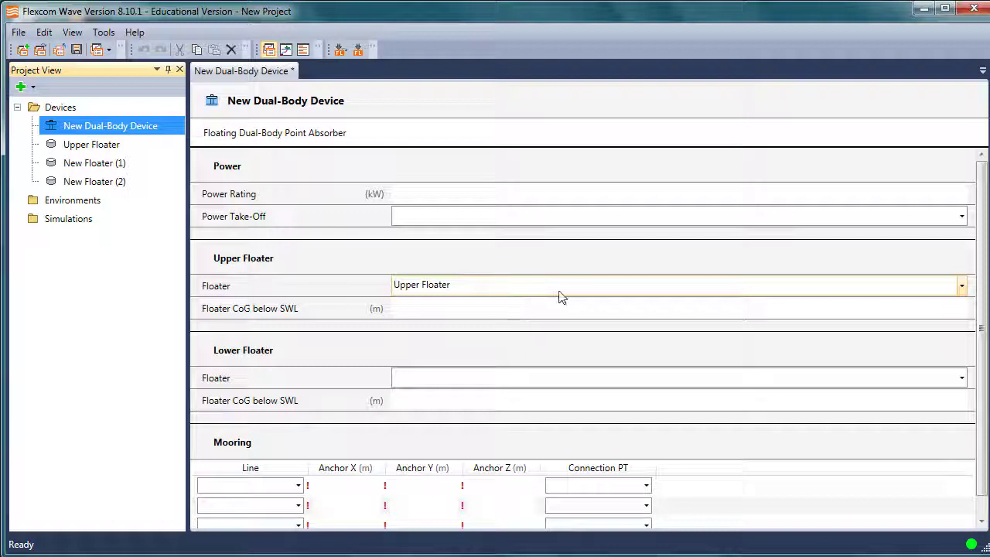
left_click(961, 287)
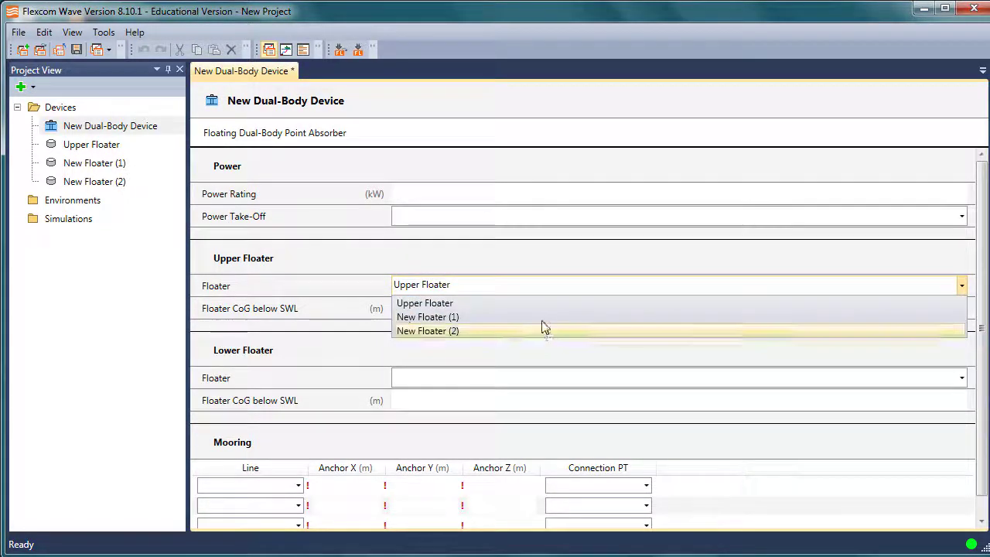
left_click(569, 287)
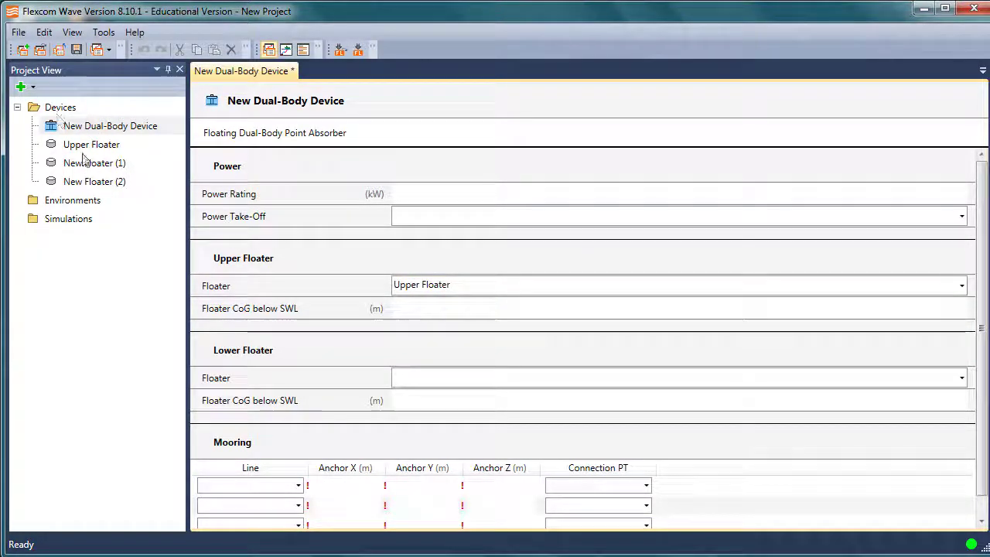
left_click(20, 86)
left_click(31, 105)
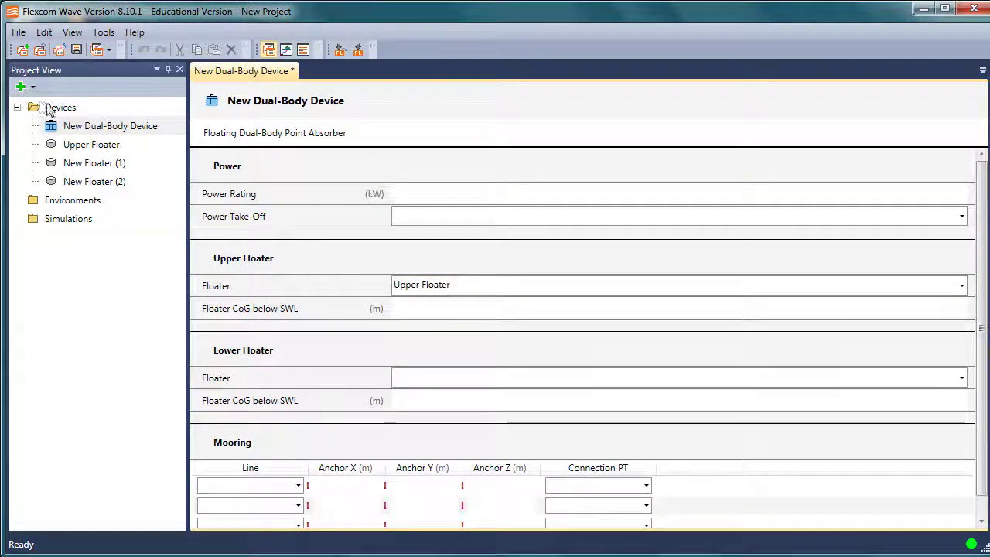
left_click(71, 145)
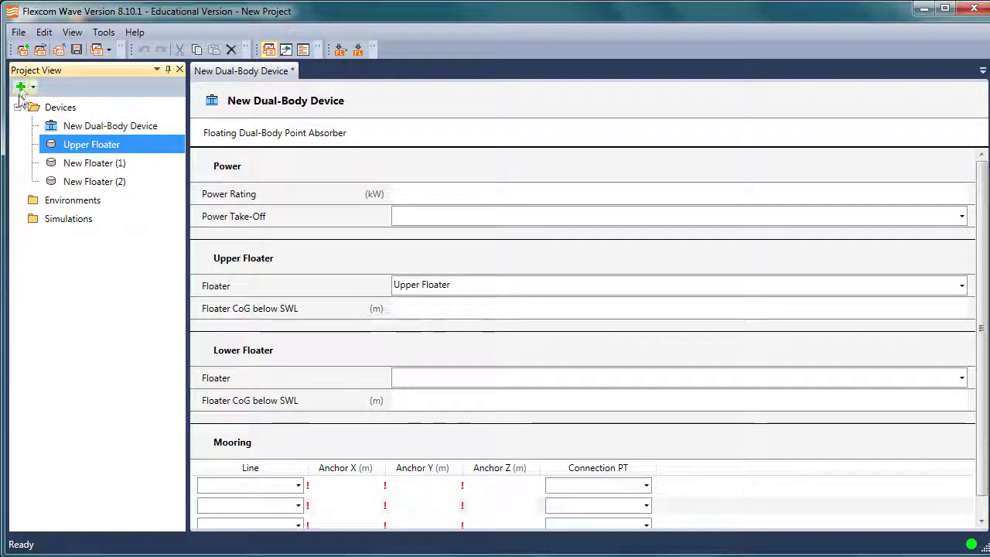
Step: Add a Linear Motion Power Take-Off and a Uniform Mooring Line device part to the project
left_click(23, 86)
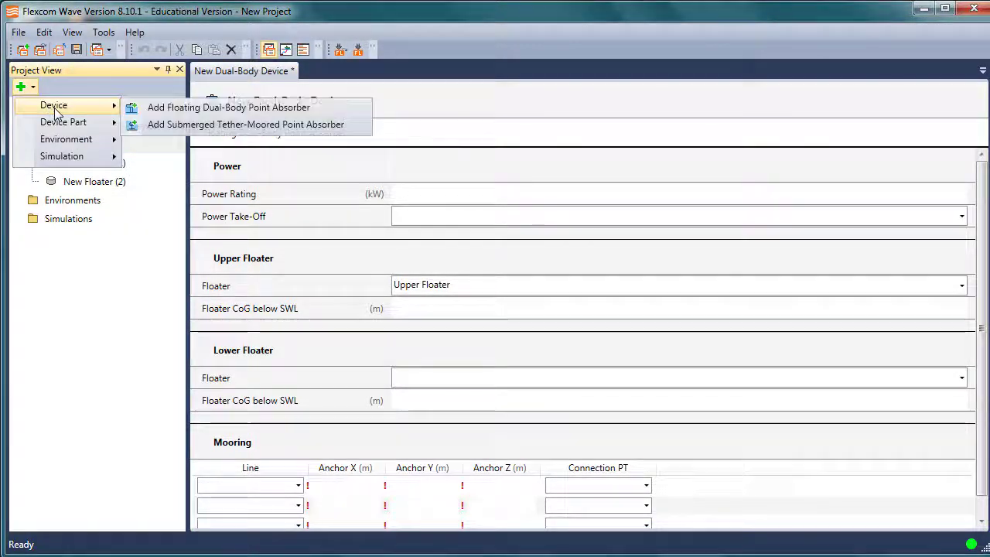
mouse_move(54, 123)
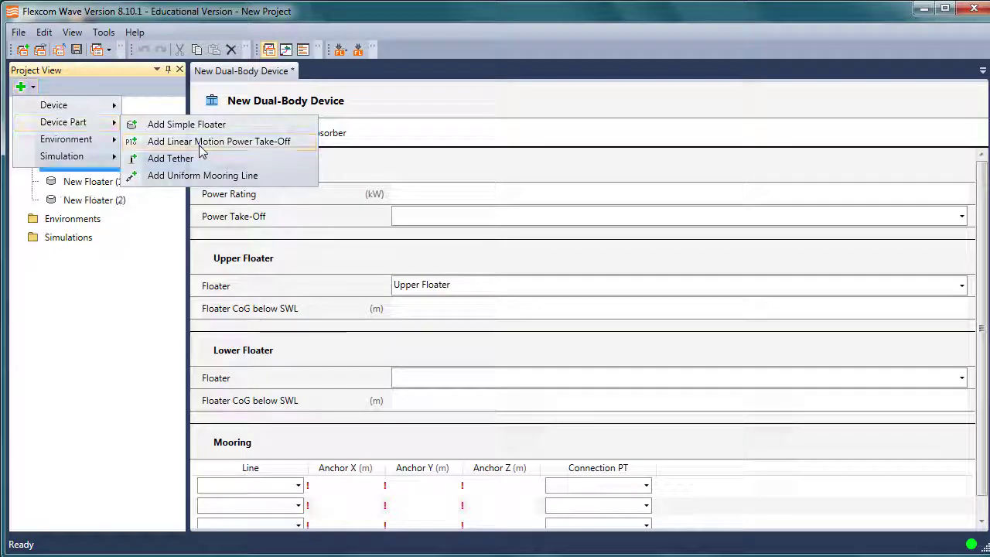
left_click(170, 141)
left_click(23, 87)
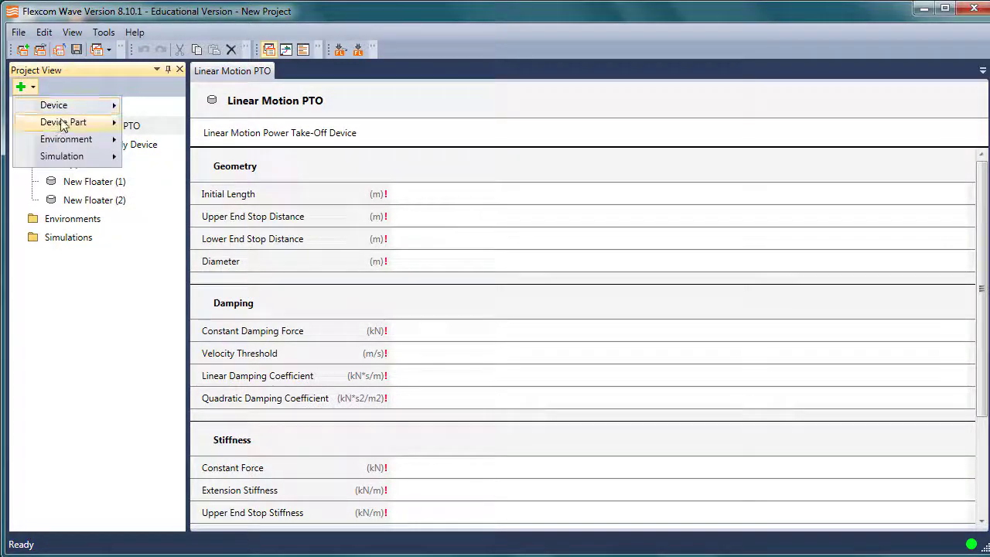
mouse_move(62, 122)
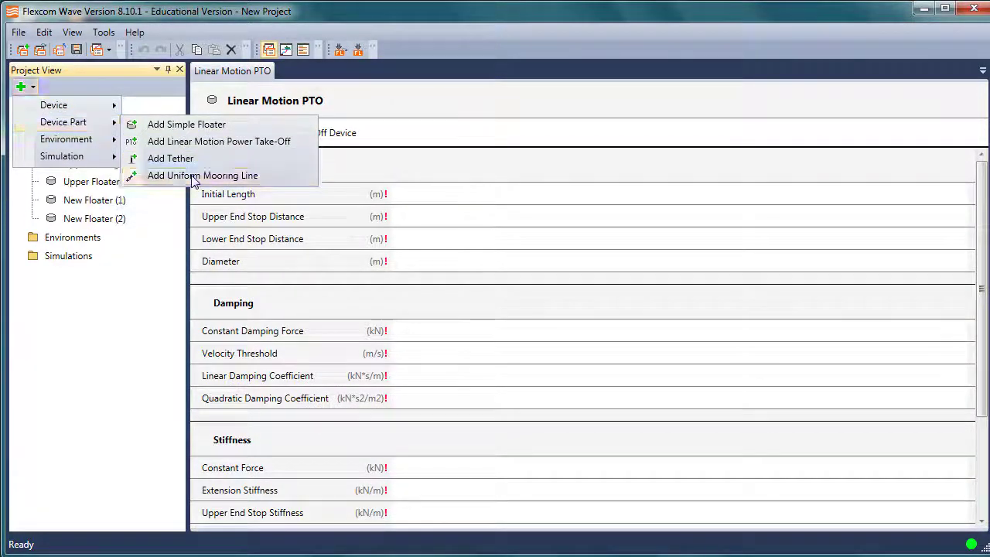
left_click(169, 175)
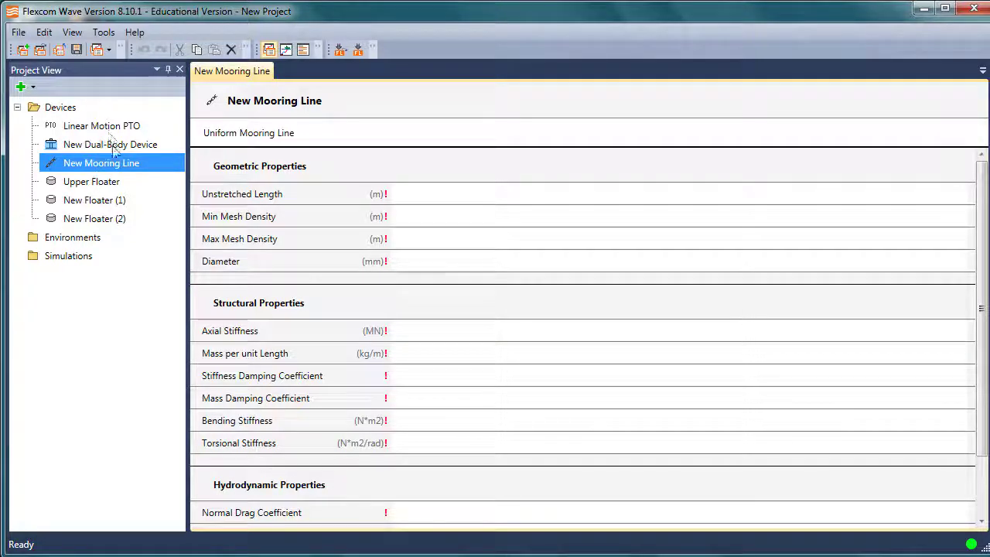
Step: Rename the New Floater (1) part to "Lower Floater"
left_click(93, 200)
right_click(92, 201)
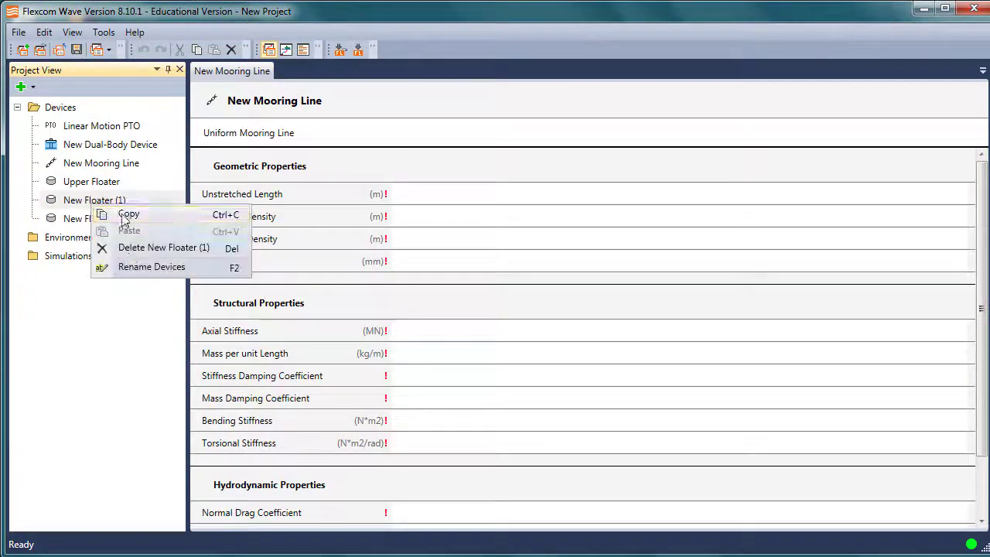
left_click(151, 267)
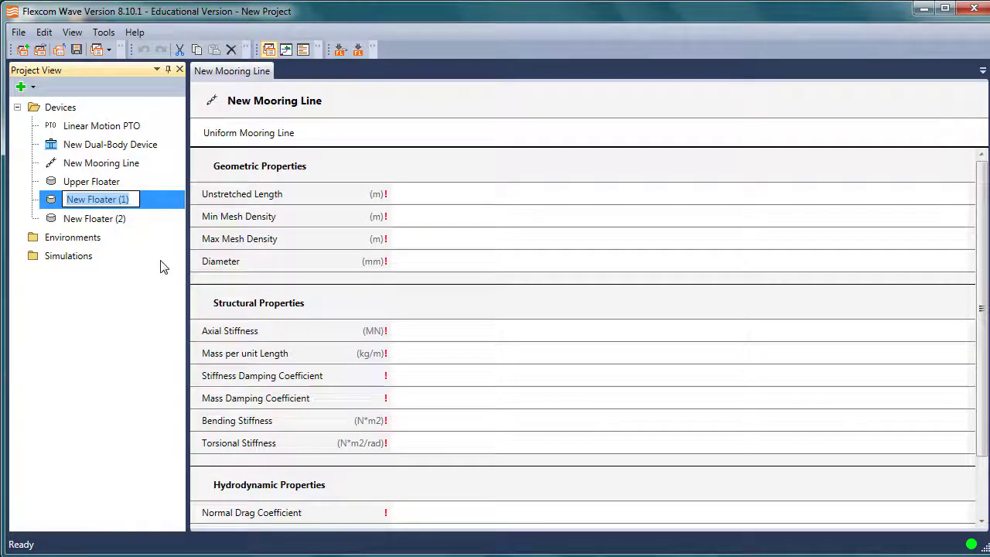
type("Lo")
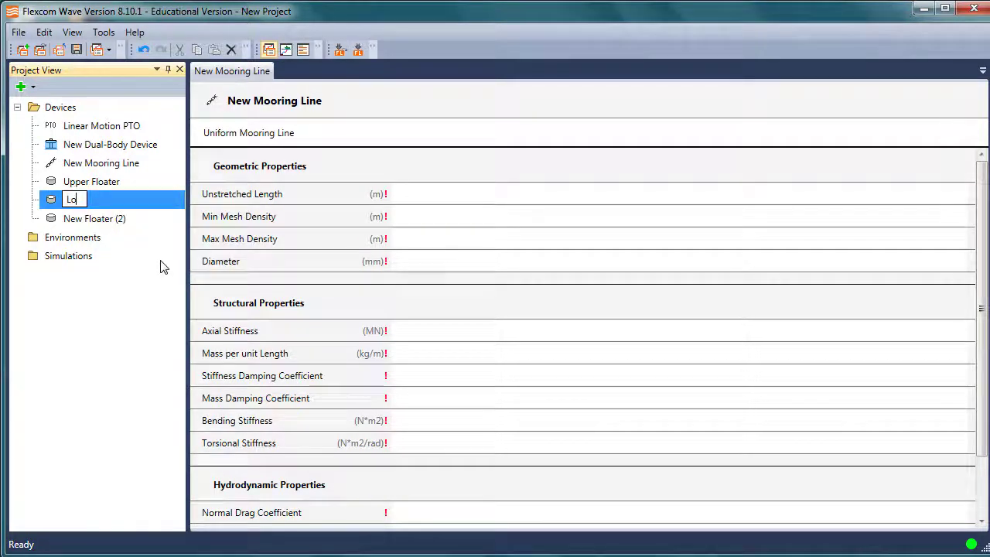
type("erer Flo")
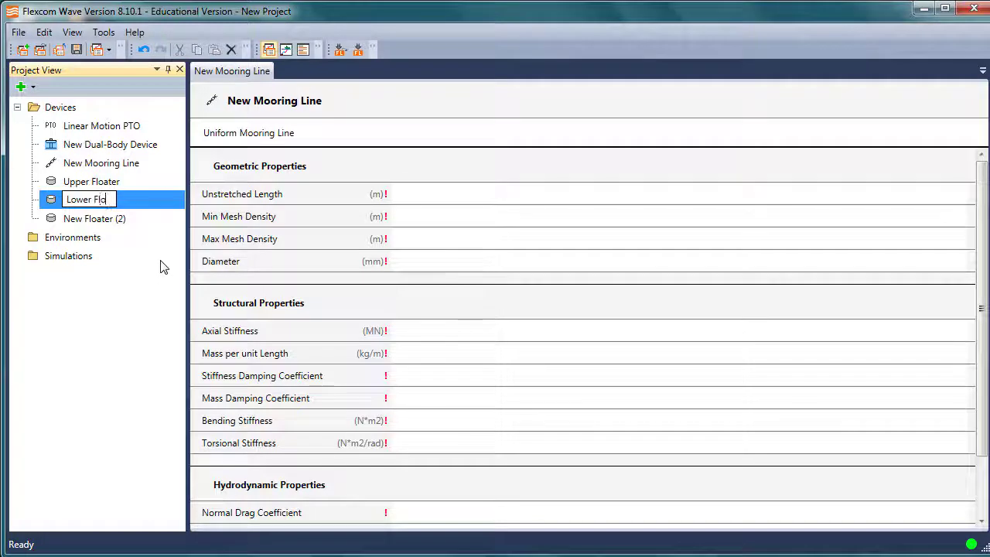
type("ater")
key("Return")
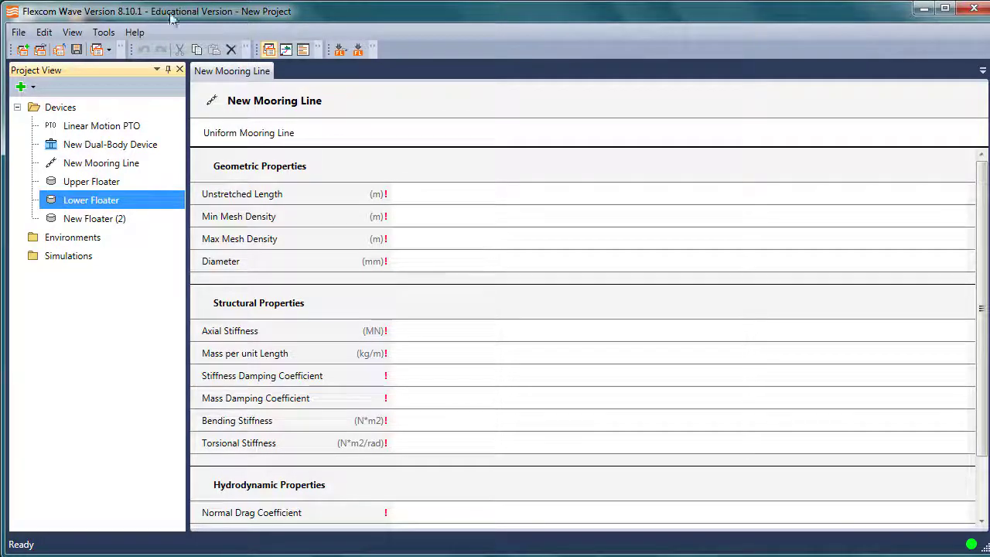
Step: Assign Lower Floater as the lower floater of the New Dual-Body Device
left_click(116, 221)
left_click(117, 165)
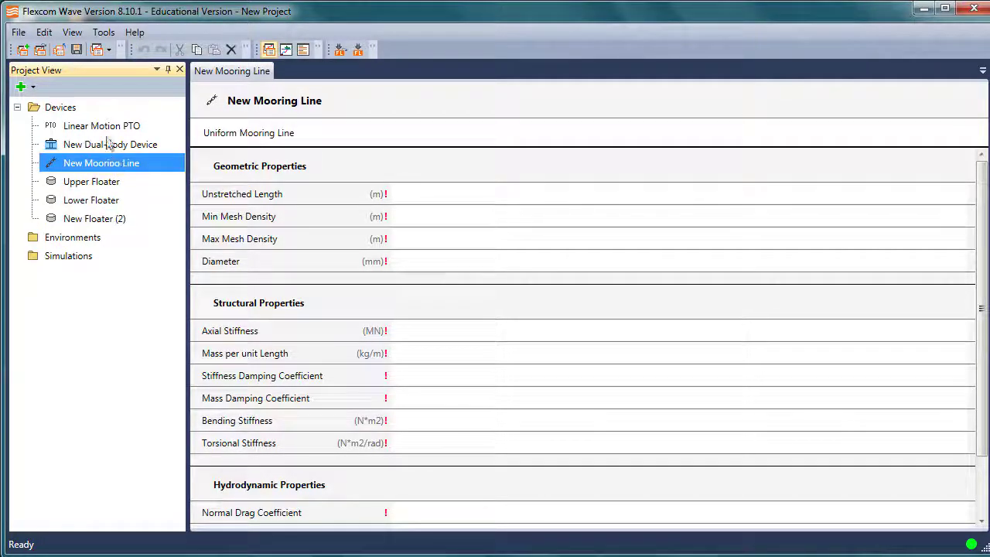
left_click(107, 130)
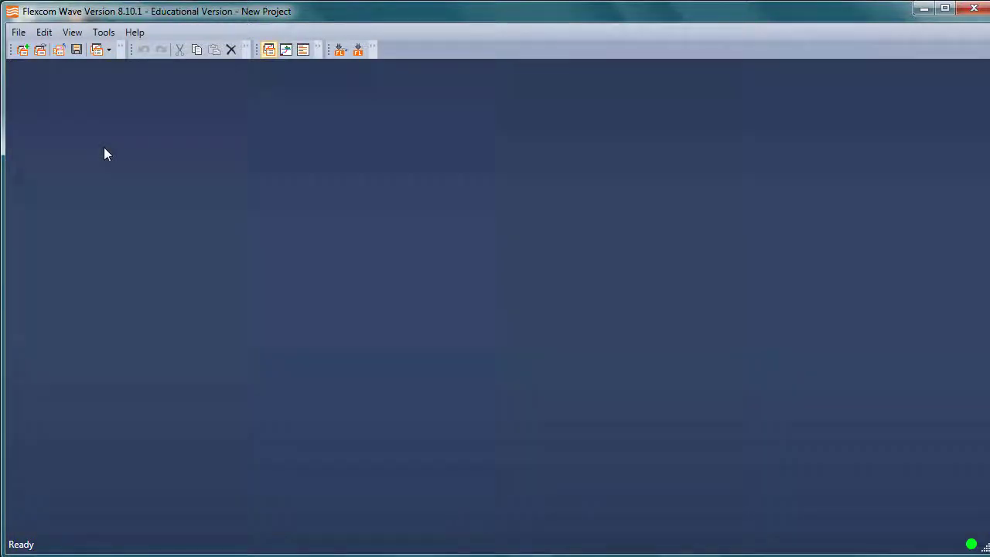
left_click(112, 147)
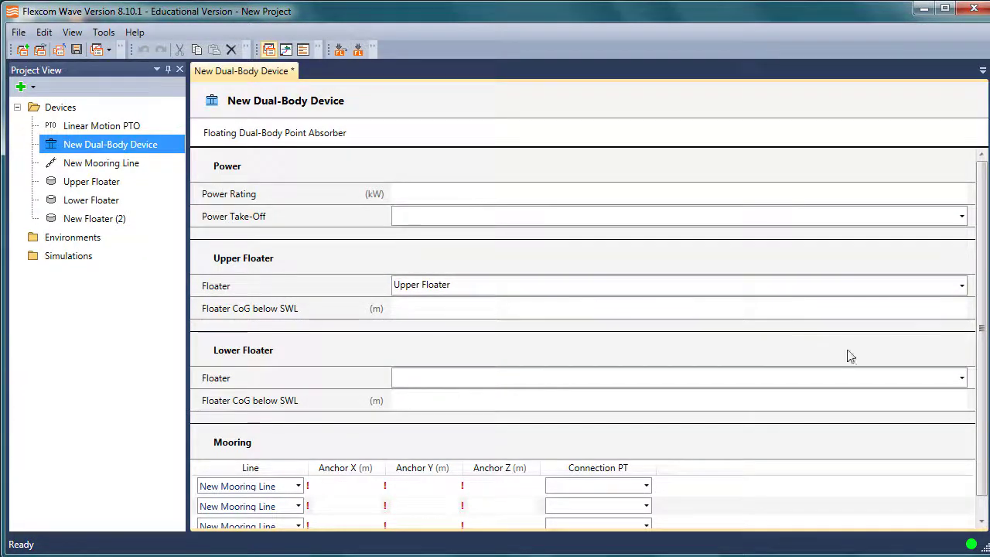
left_click(961, 379)
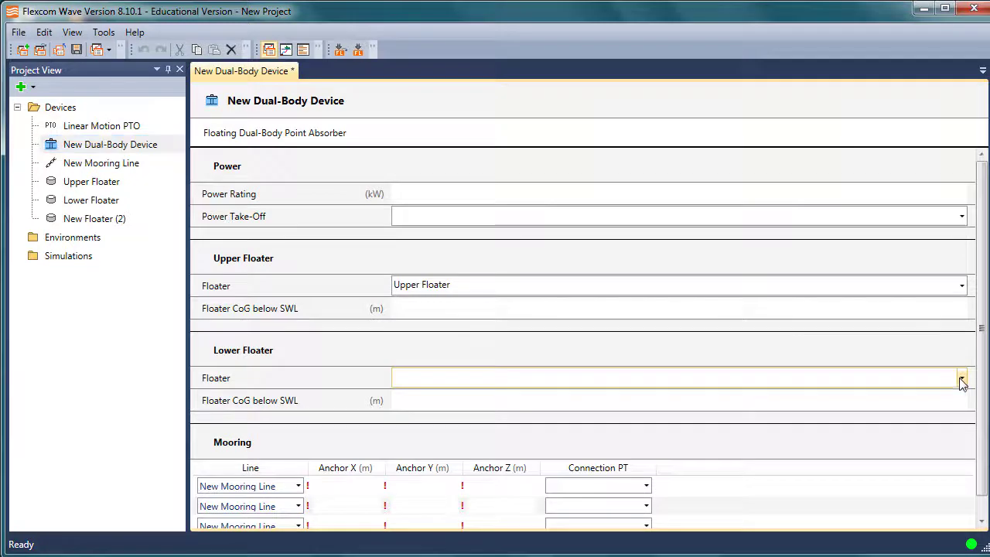
left_click(819, 409)
Step: Choose New Mooring Line as the line in the first mooring row of the New Dual-Body Device
scroll(980, 371, "down", 1)
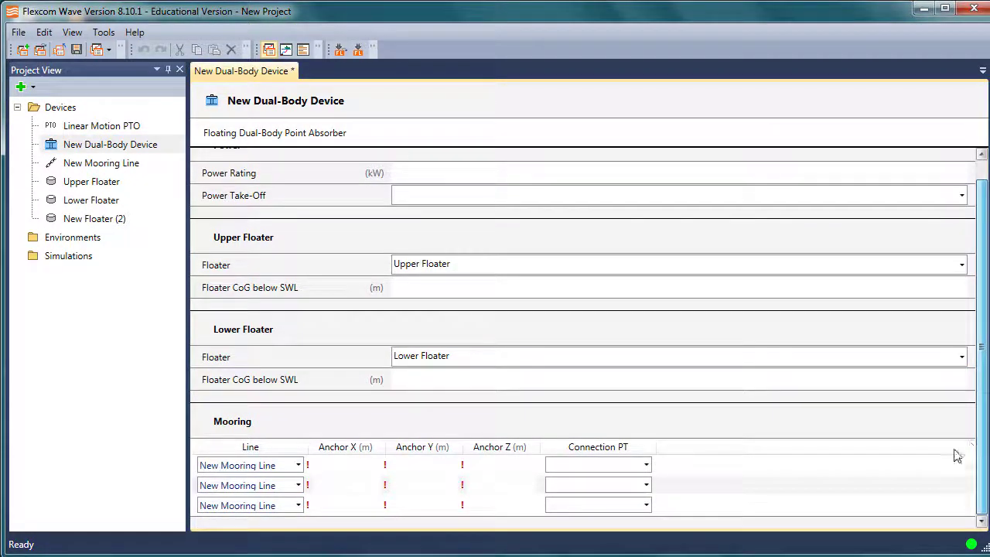
left_click(298, 465)
left_click(263, 478)
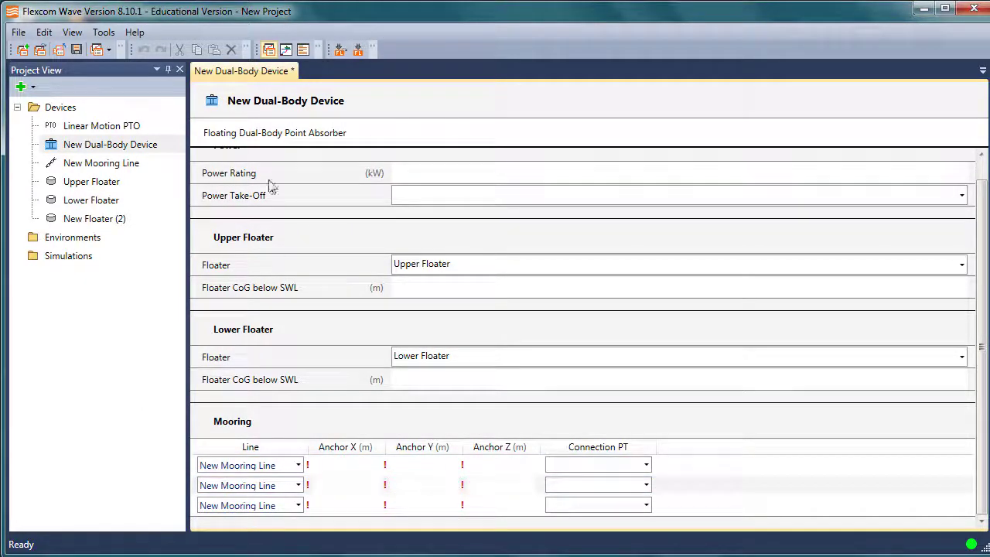
Step: Set the Upper Floater's length to 10 m, diameter to 10 m and center of mass location to 5 m
left_click(96, 191)
left_click(468, 216)
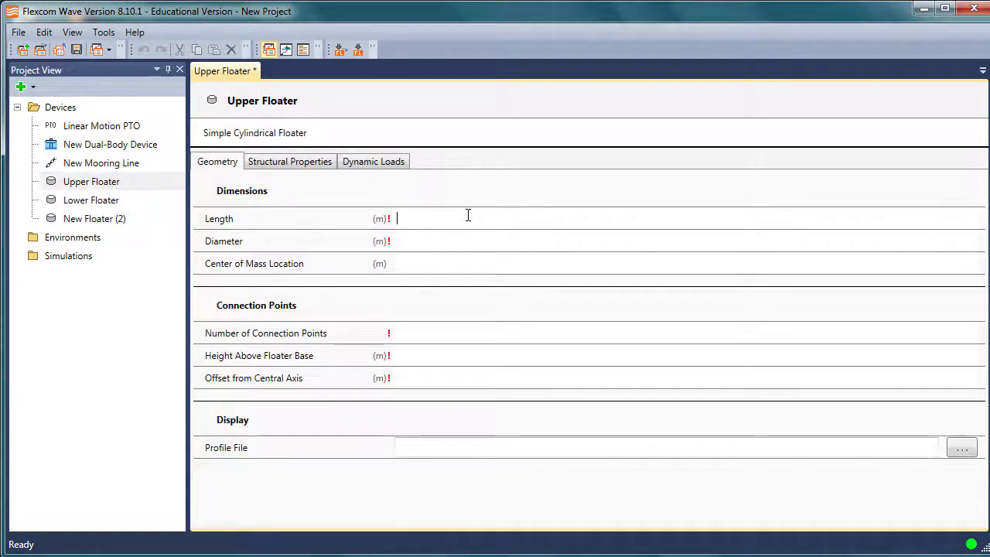
type("10")
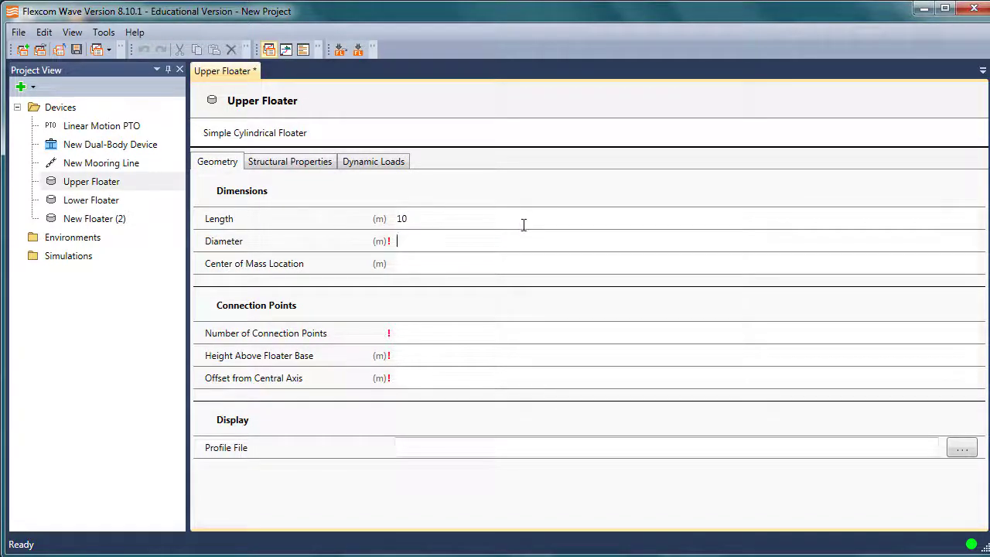
type("10")
left_click(475, 272)
type("5")
Step: Set the Lower Floater's number of connection points to 3
left_click(92, 199)
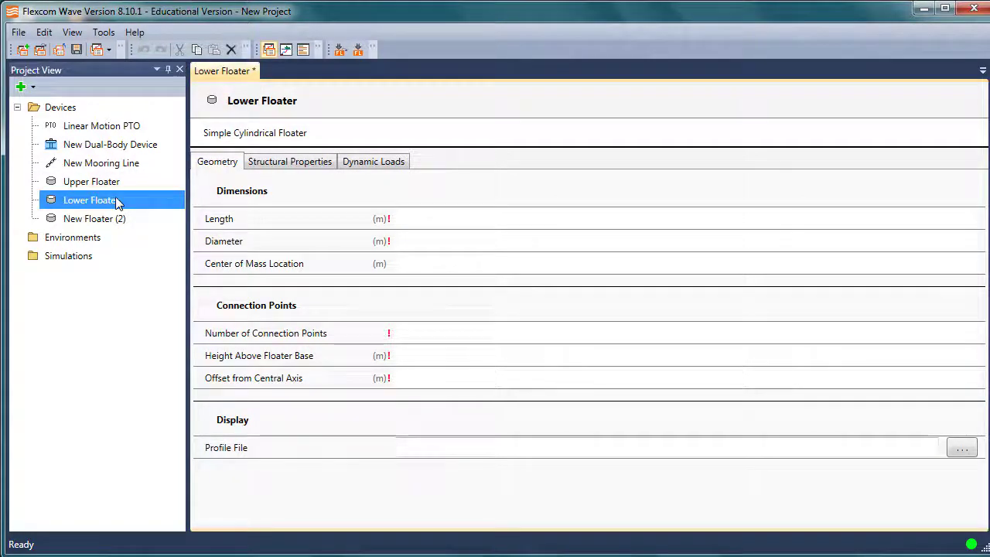
left_click(425, 330)
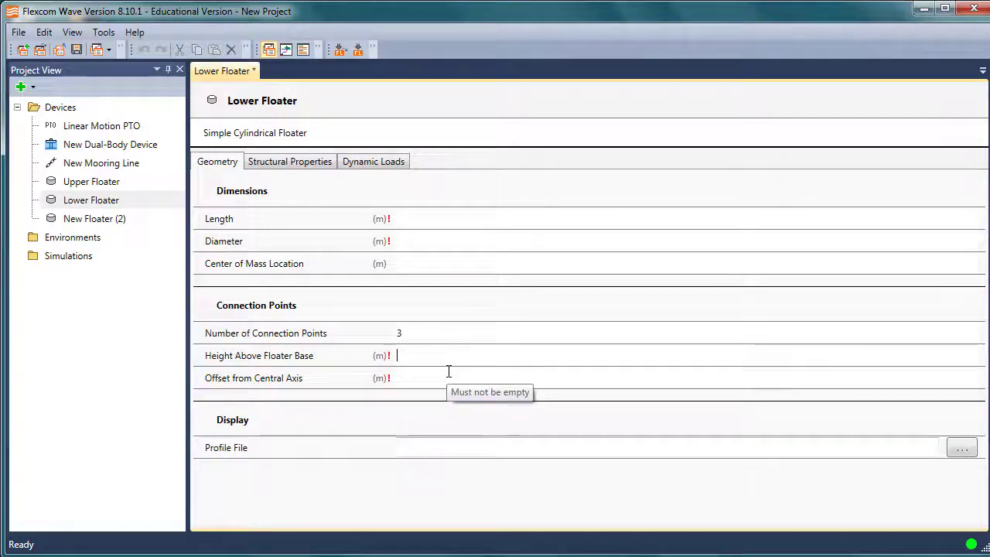
Step: Read the help on the floater geometry inputs, from dimensions and connection points through the profile file notes, and close it
key("F1")
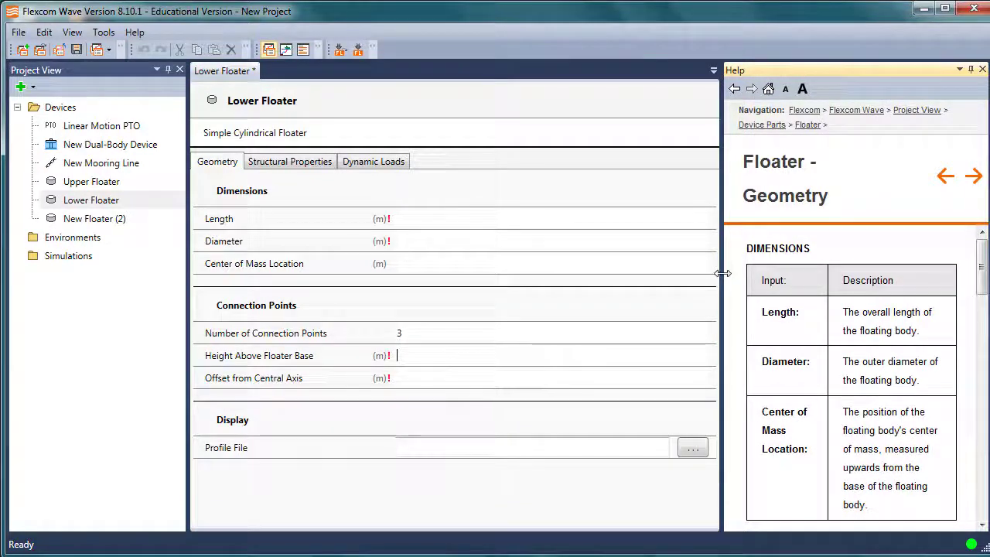
left_click_drag(723, 273, 592, 270)
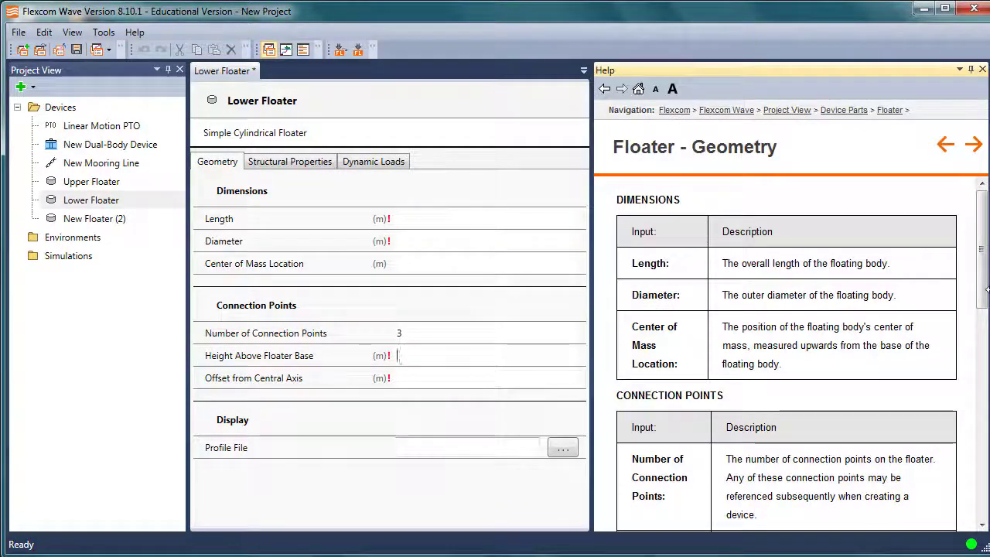
left_click_drag(983, 277, 984, 375)
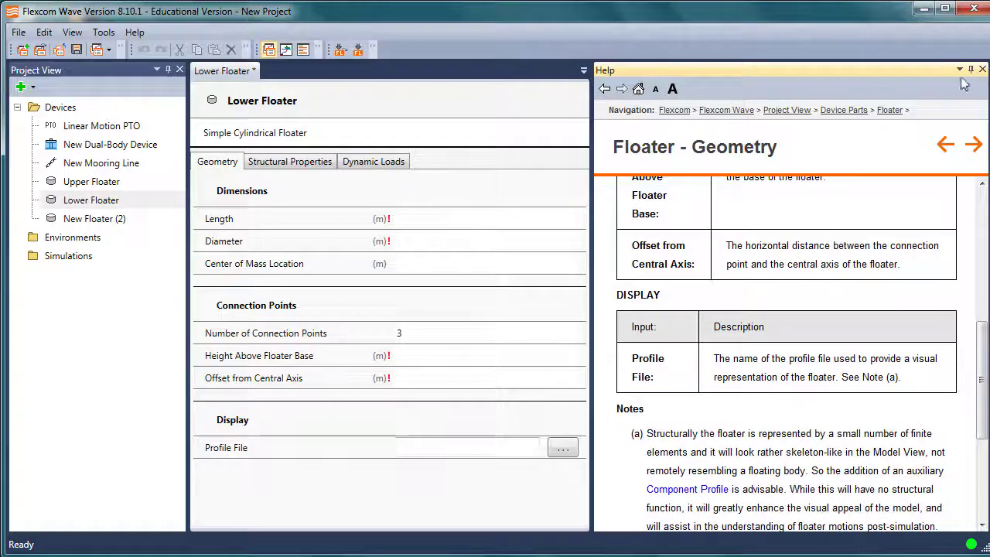
left_click(982, 70)
left_click(447, 357)
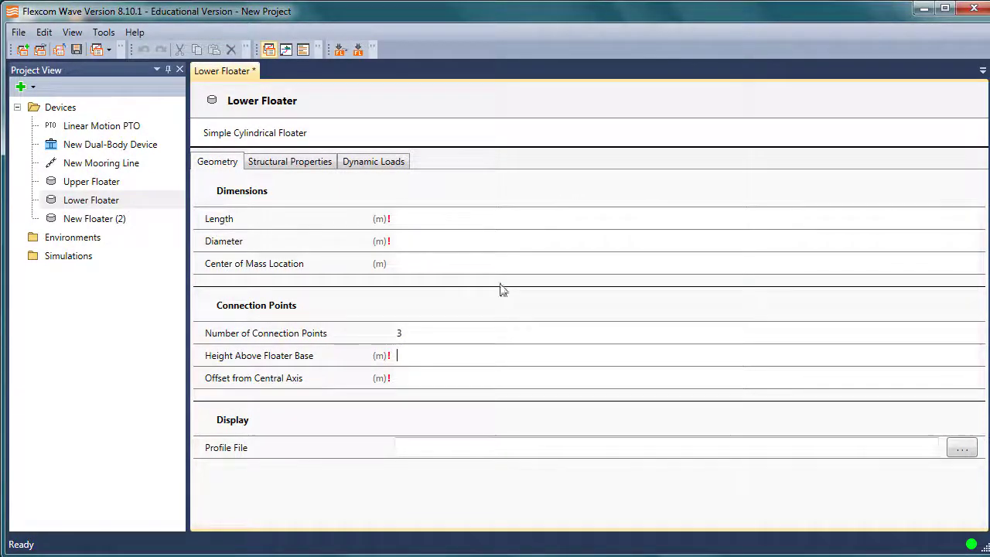
Step: Set the Lower Floater's length to 20 m, diameter to 5 m and center of mass location to 10 m
left_click(445, 215)
left_click(475, 245)
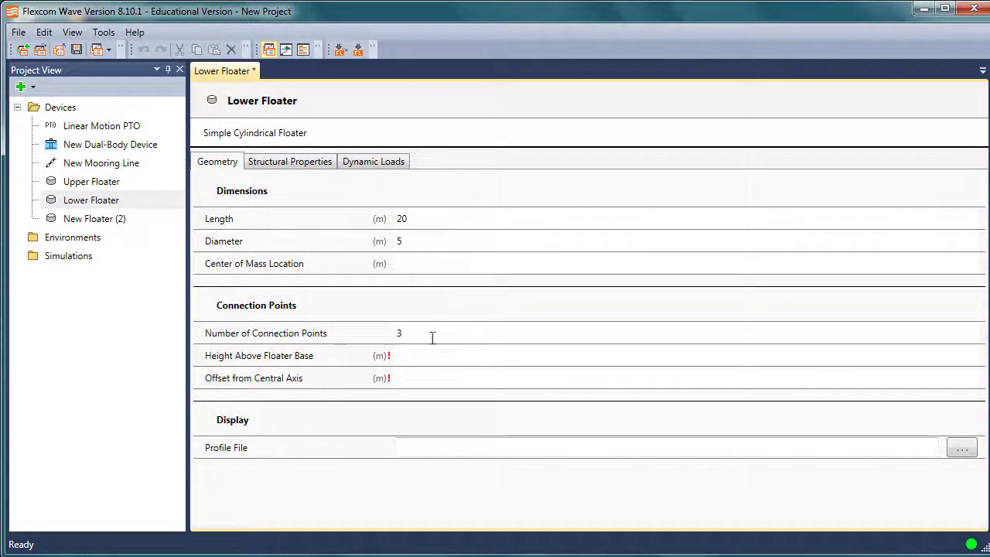
left_click(431, 261)
type("10")
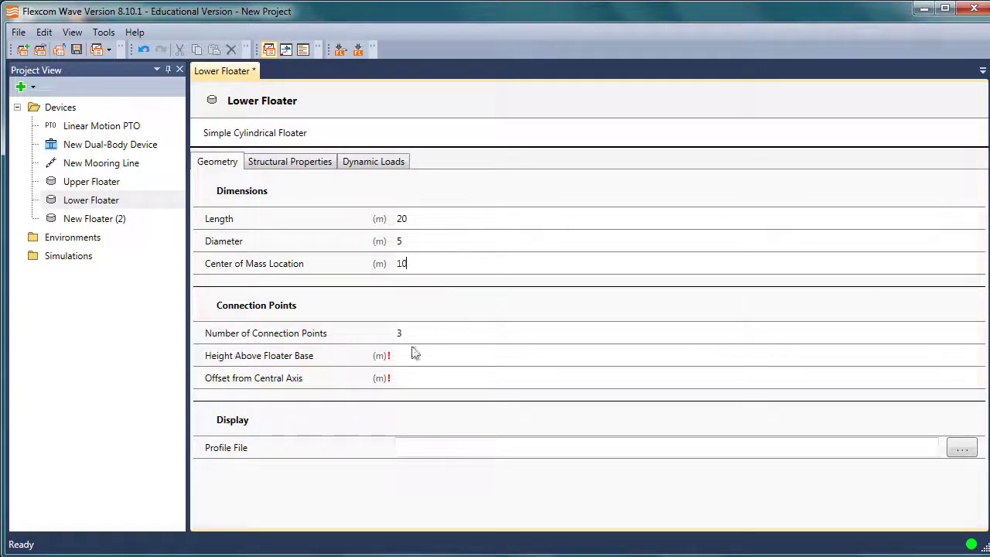
Step: Set the Lower Floater's connection points to a height of 10 m above the base and a 5 m offset from the central axis
left_click(417, 354)
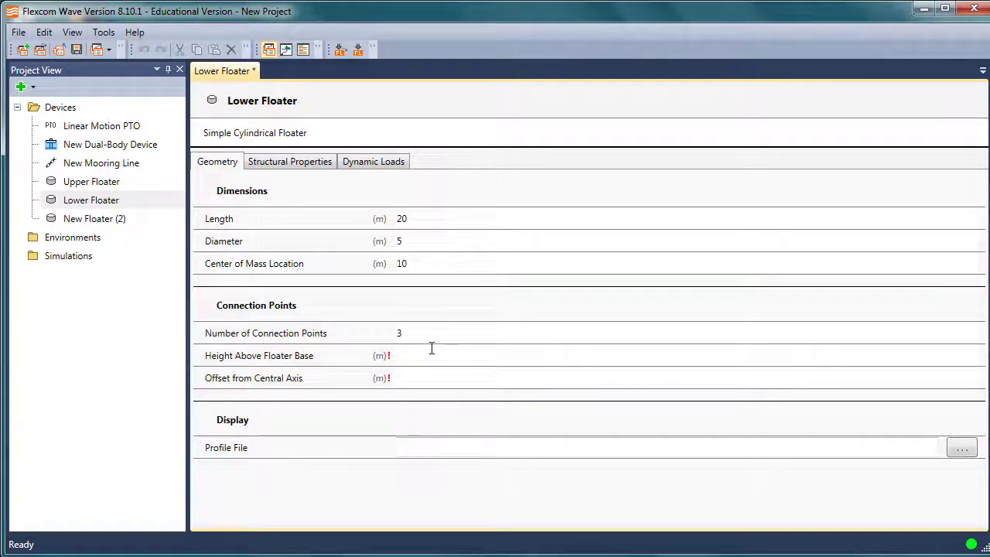
type("10")
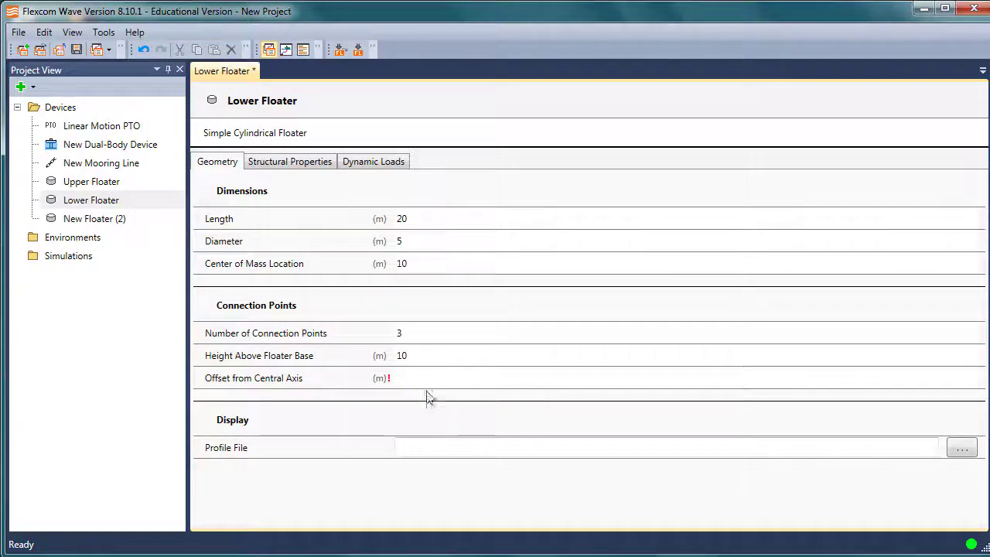
left_click(429, 379)
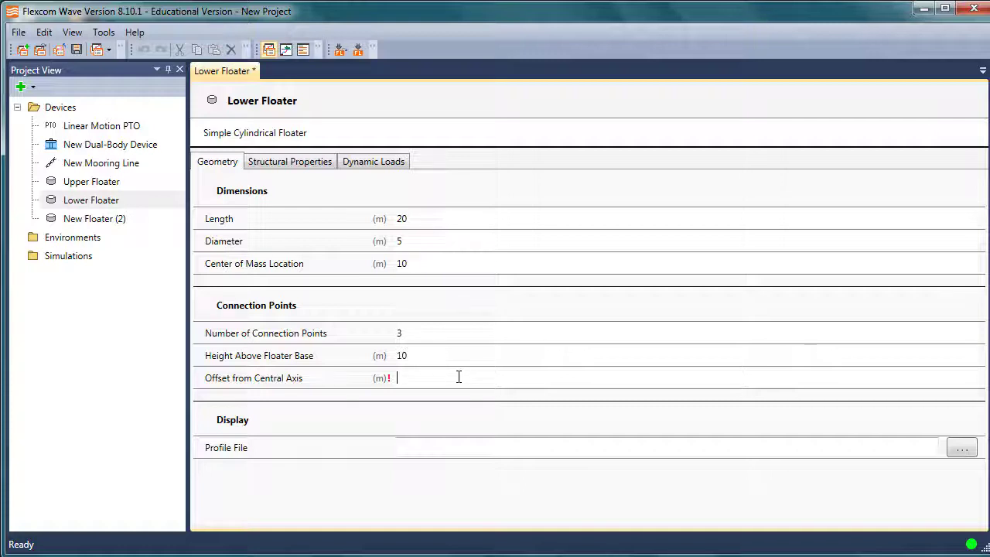
type("5")
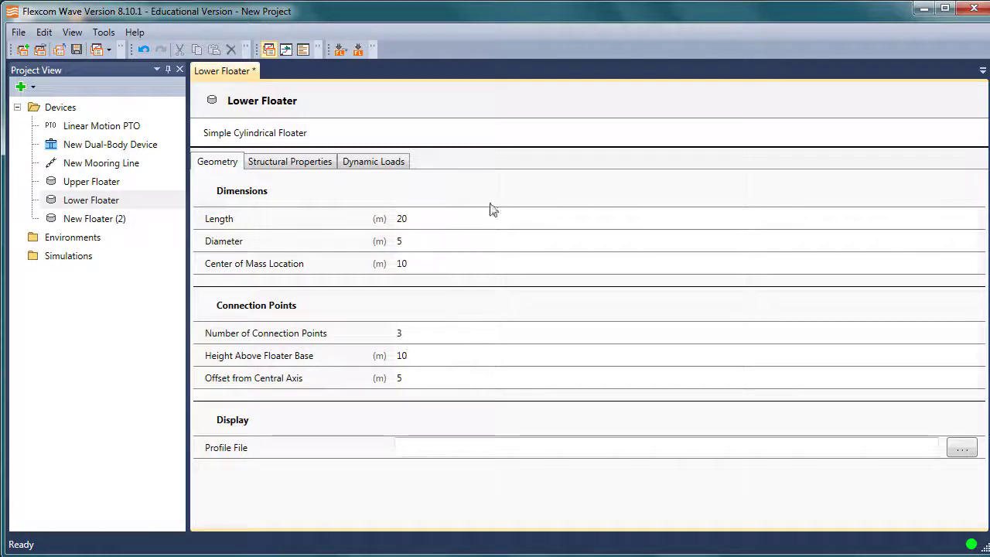
Step: Connect the first mooring line of the New Dual-Body Device to [Lower Floater] CP_1, keeping New Mooring Line as its line
left_click(126, 145)
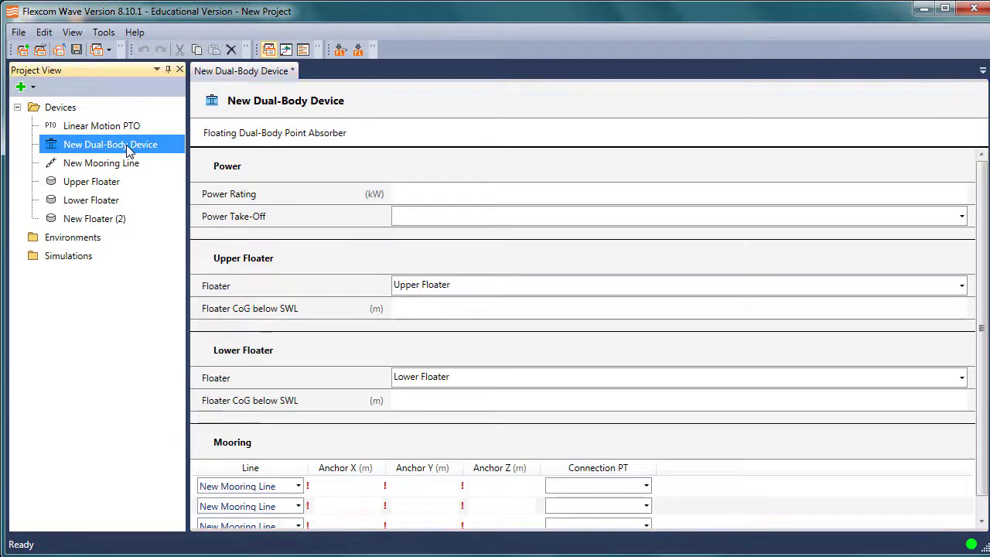
left_click(647, 486)
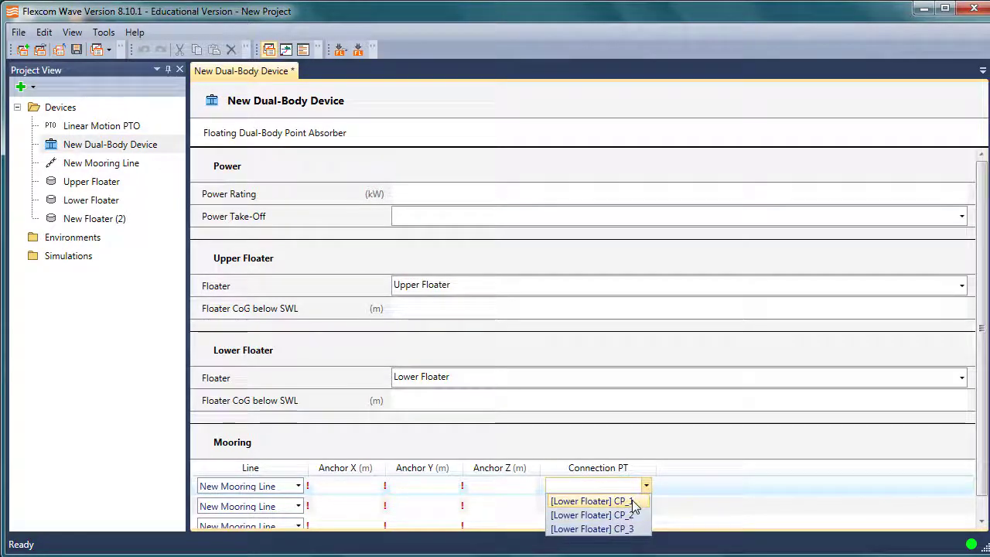
left_click(632, 501)
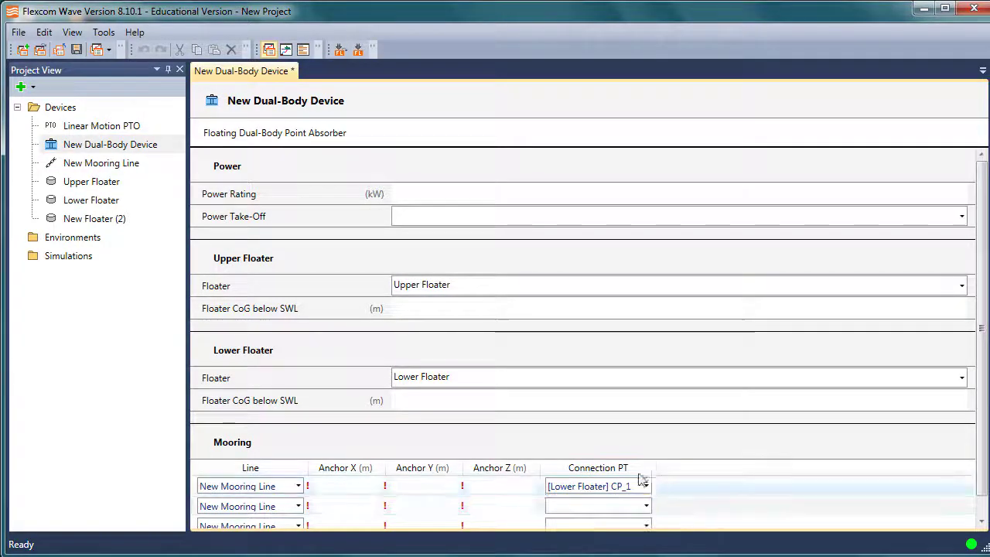
left_click(297, 491)
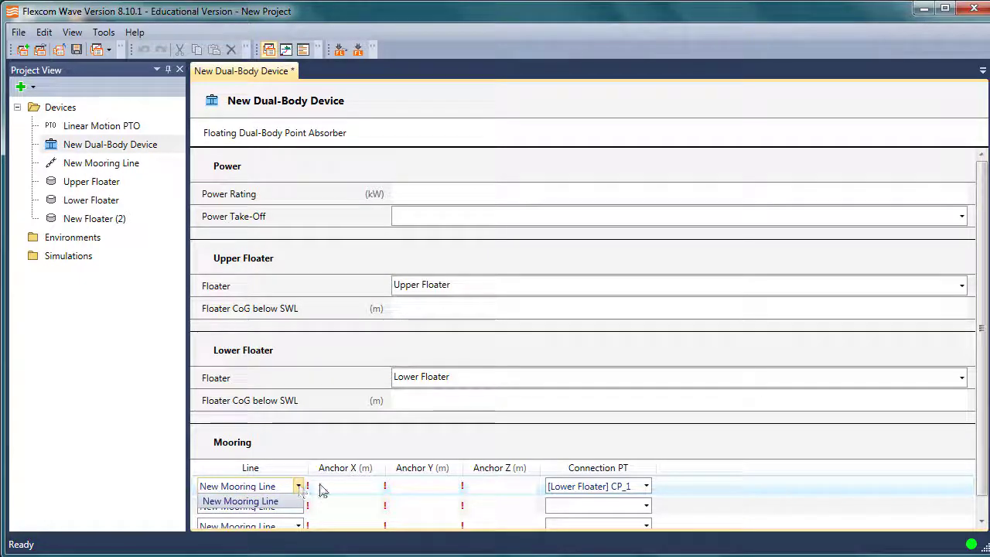
left_click(323, 487)
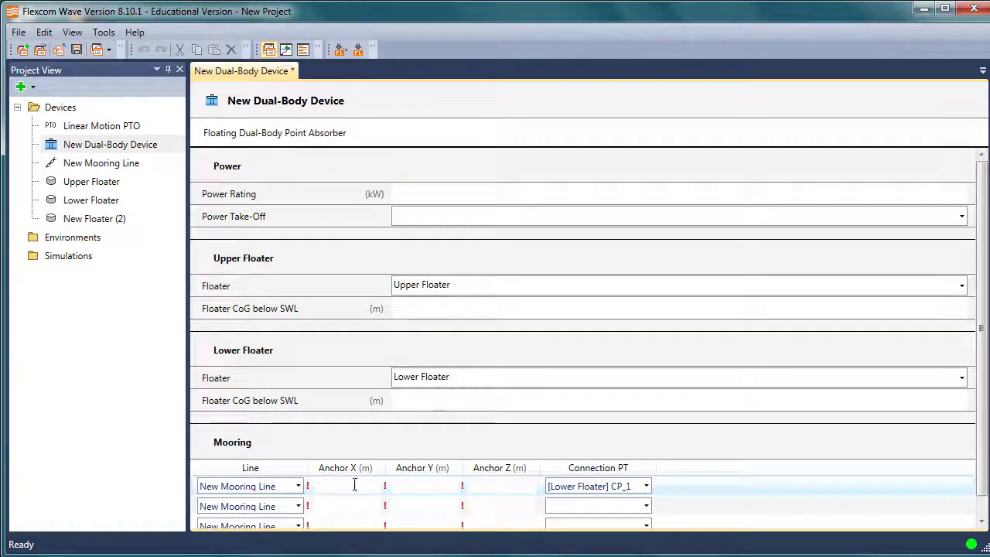
Step: Check which floater connection points are available for the first mooring line, keeping the current choice
left_click(646, 486)
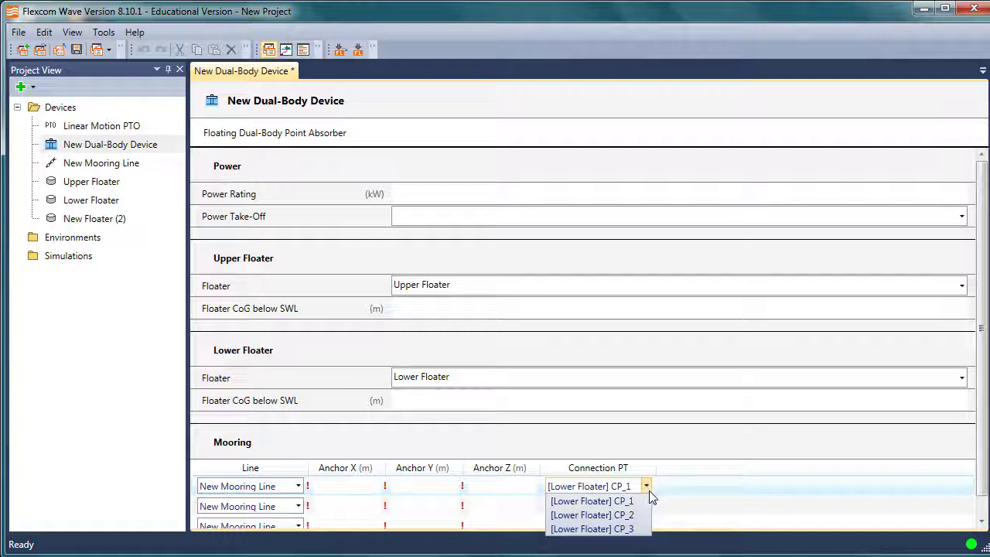
left_click(473, 219)
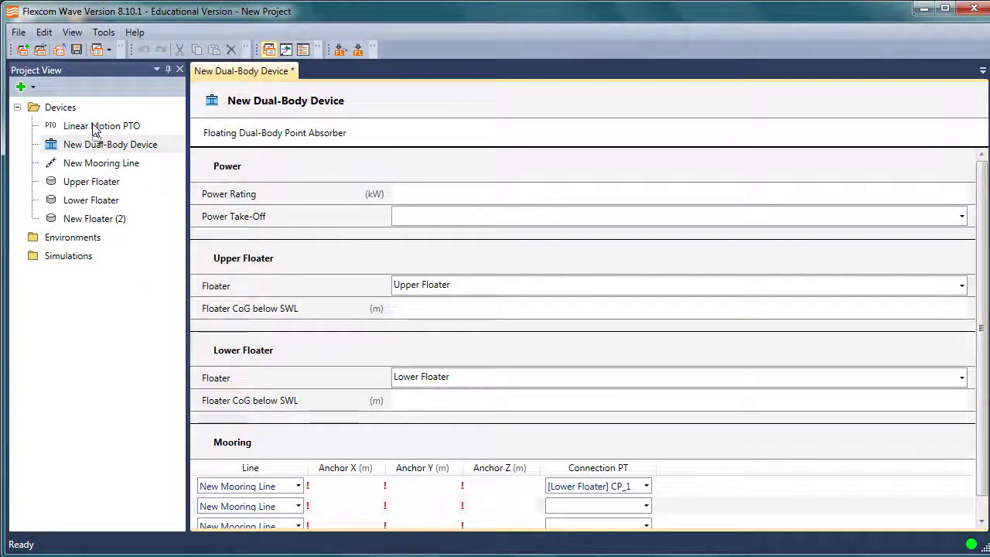
Step: Open the project FDBPA.fwcproj from the 05 - FDBPA folder of 2 - Model Building, discarding the unsaved changes in New Project
left_click(138, 33)
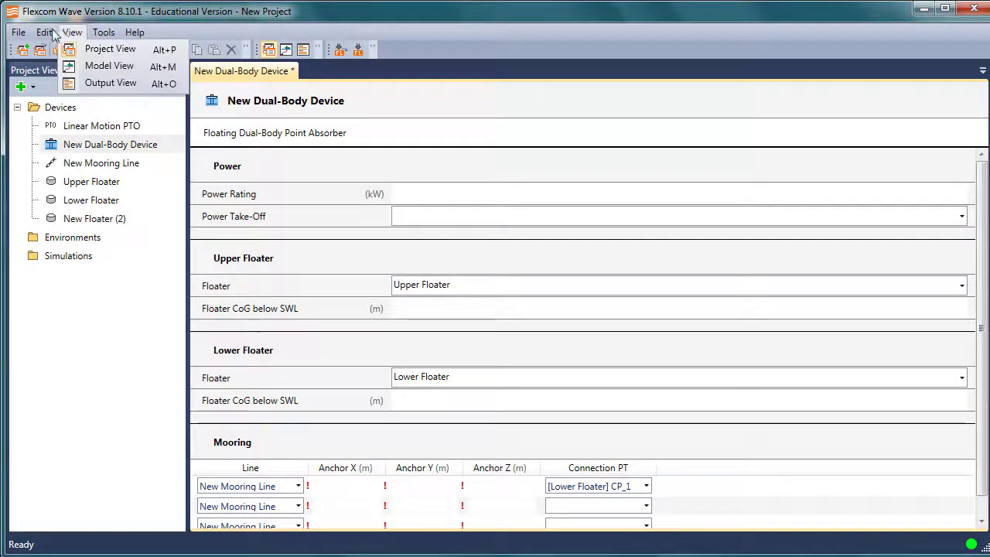
left_click(55, 67)
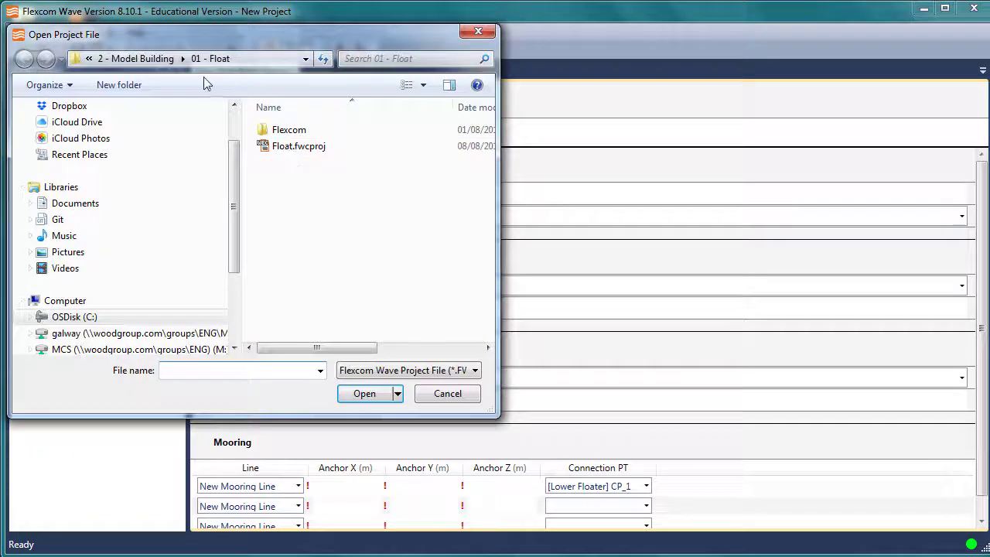
left_click(155, 59)
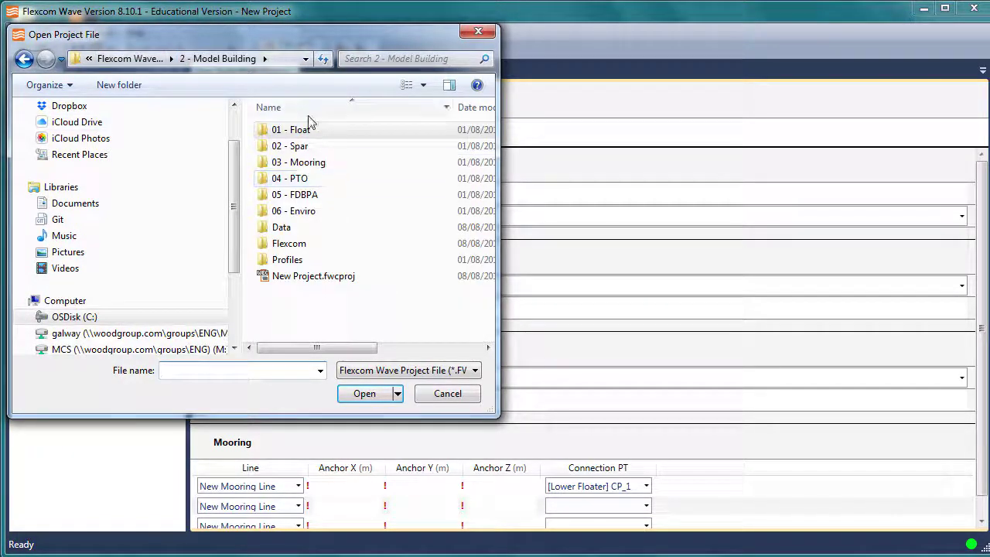
left_click(326, 199)
double_click(326, 199)
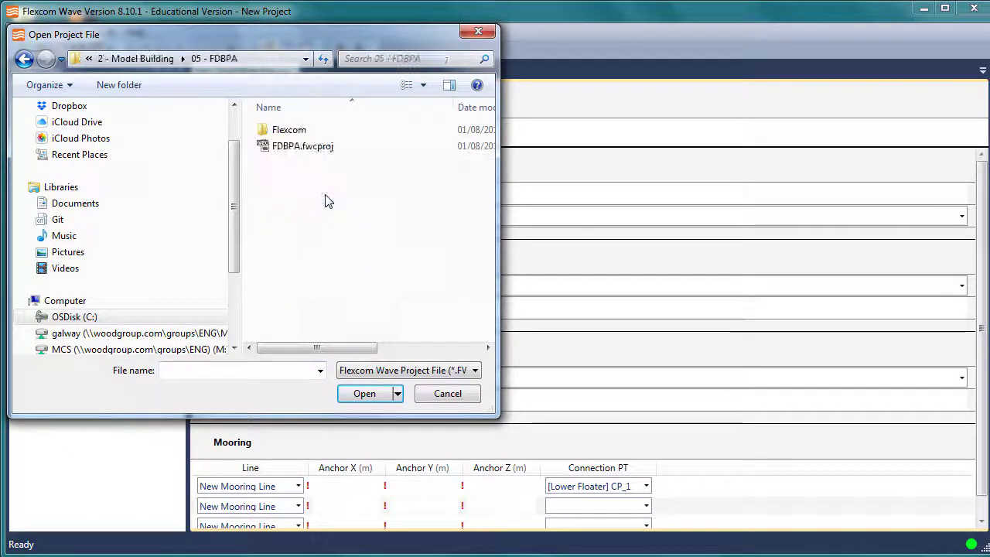
double_click(309, 150)
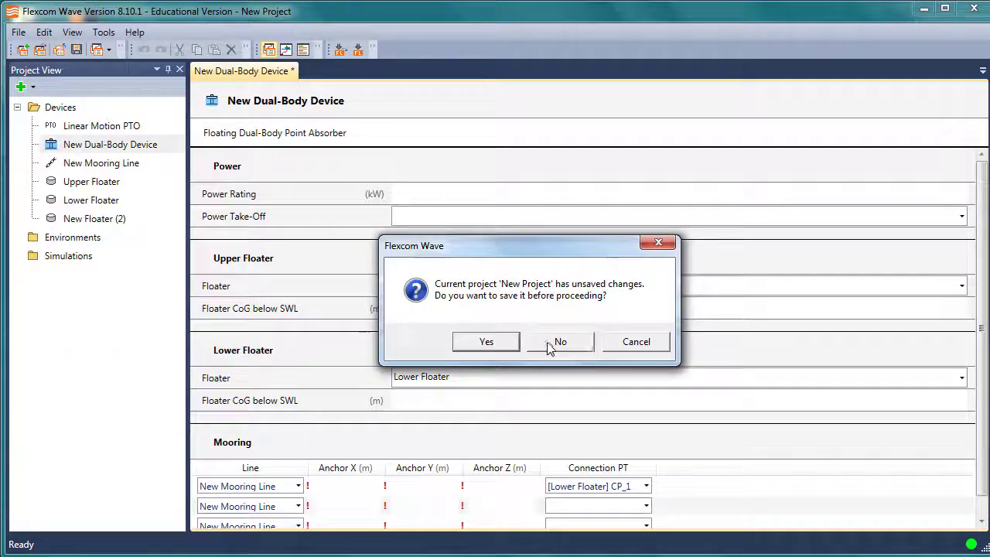
left_click(572, 345)
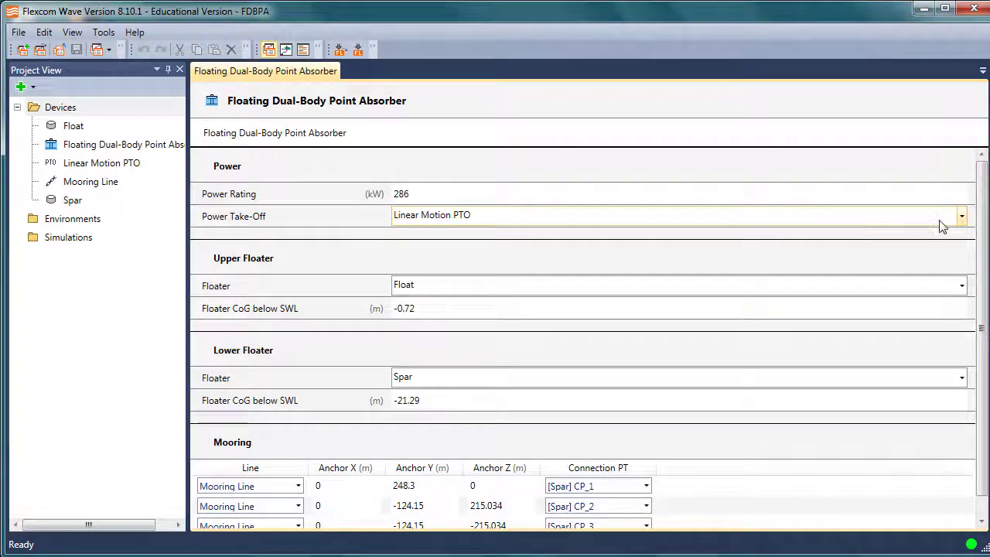
Step: Review the Floating Dual-Body Point Absorber's power rating, upper and lower floater settings, and mooring line anchors and connection points
left_click(369, 194)
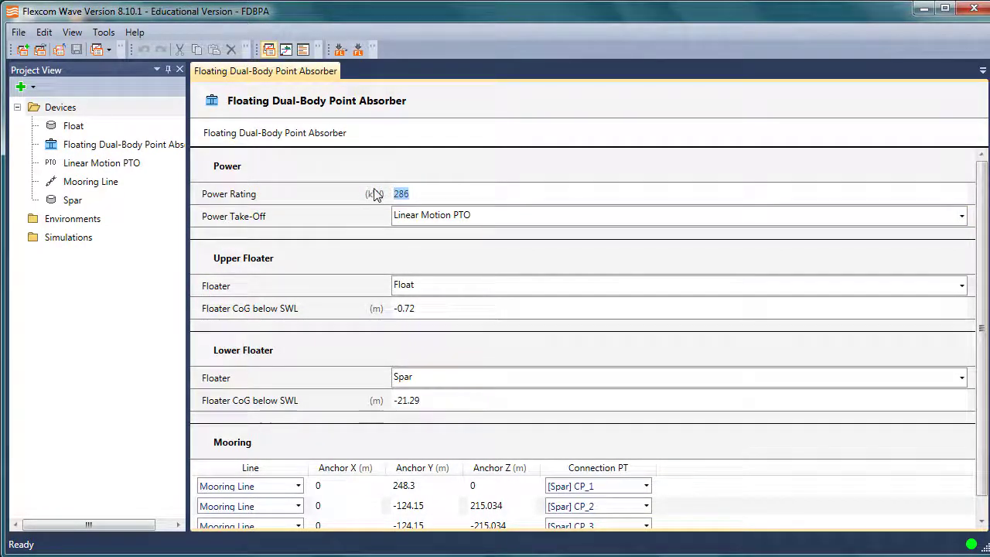
left_click(549, 288)
left_click(534, 302)
left_click(504, 310)
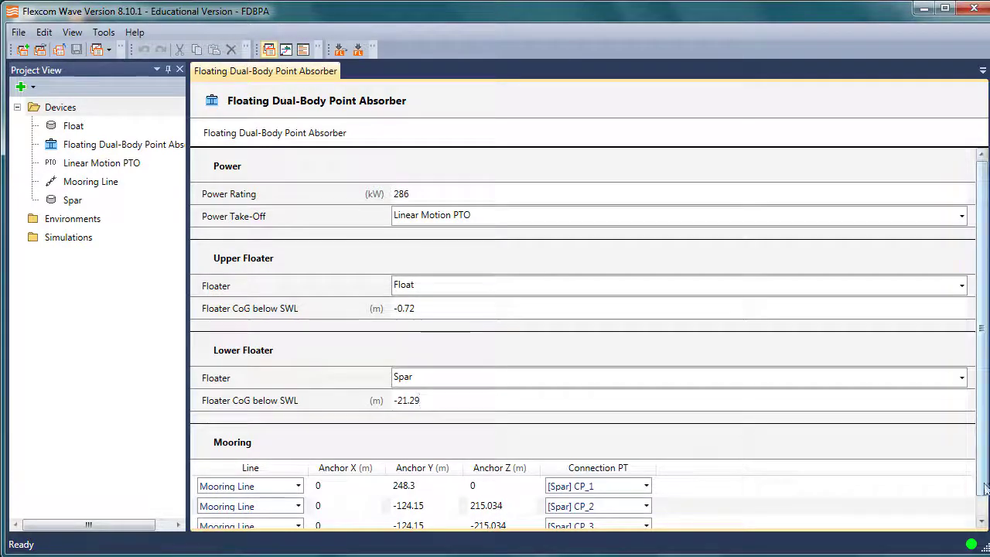
scroll(981, 514, "down", 1)
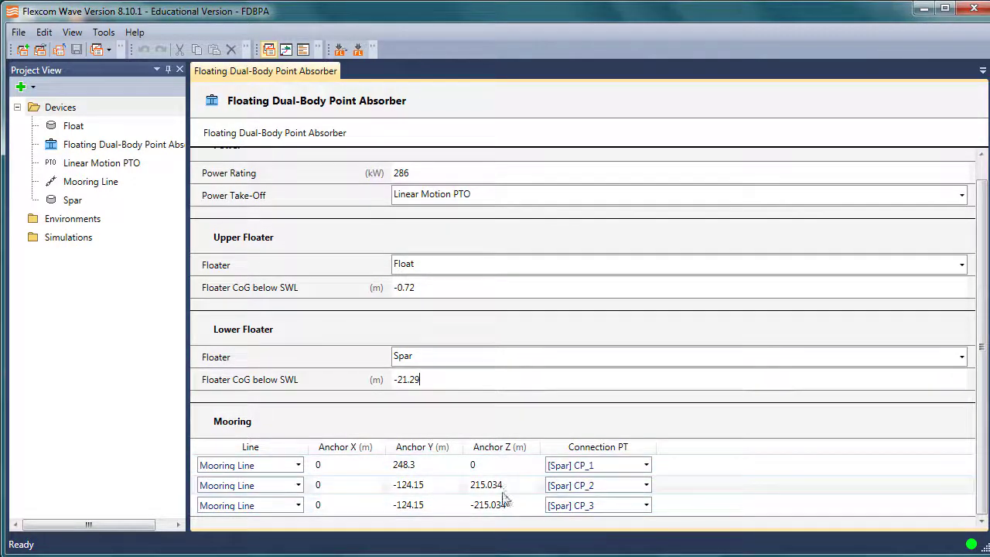
Step: Show the Model View beside the device inputs and inspect the 3D device from the float down to the underwater spar and mooring lines
left_click(71, 32)
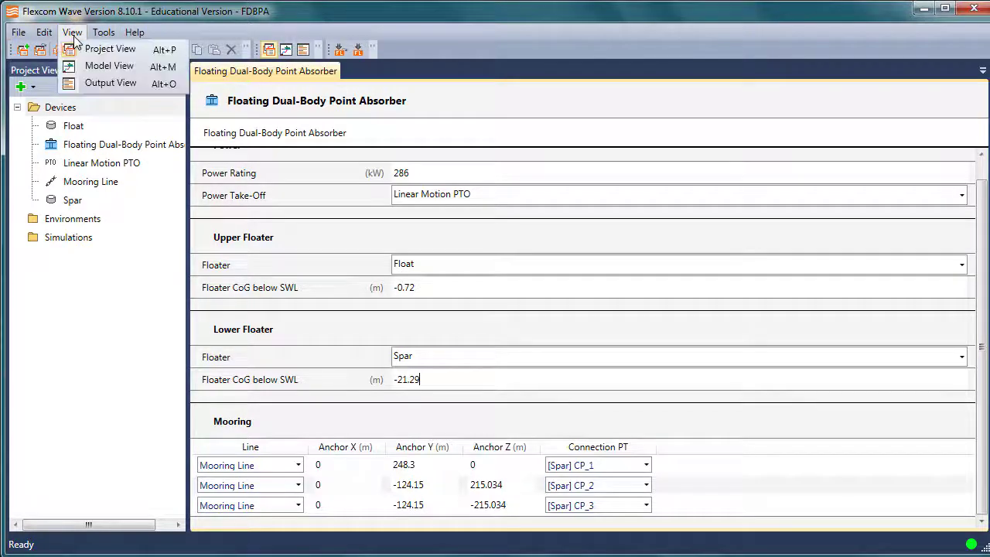
left_click(127, 67)
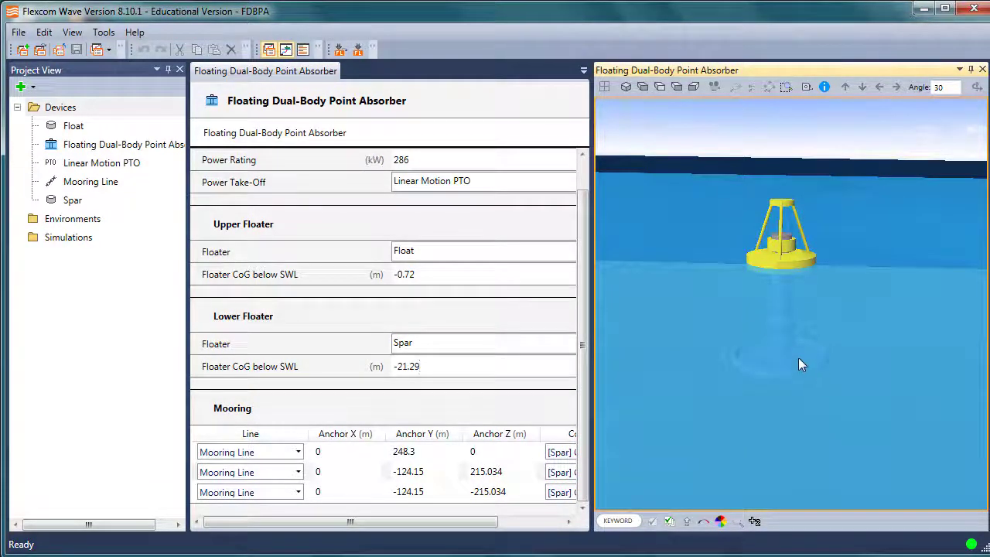
scroll(801, 345, "up", 4)
left_click_drag(798, 343, 837, 191)
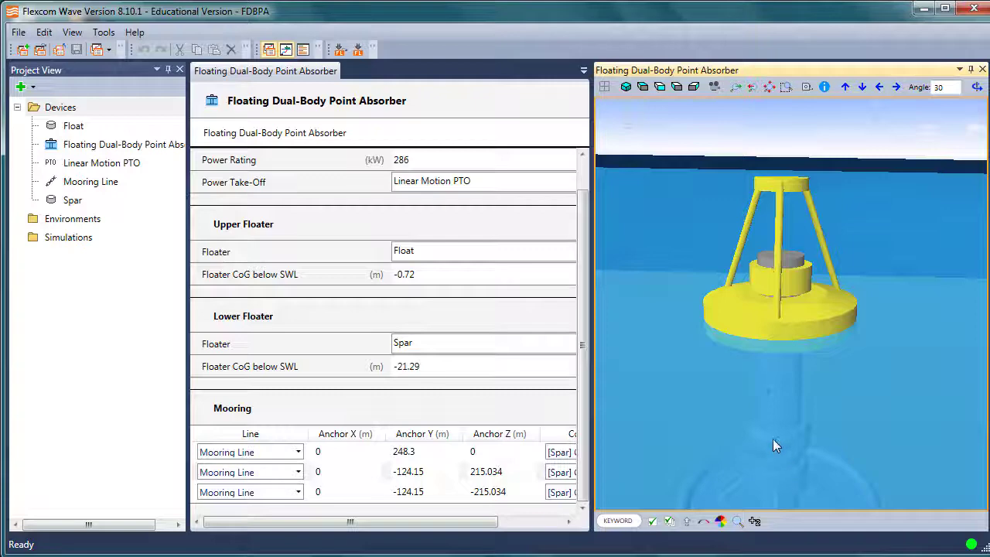
left_click_drag(773, 439, 780, 419)
left_click_drag(721, 437, 799, 376)
scroll(810, 282, "up", 1)
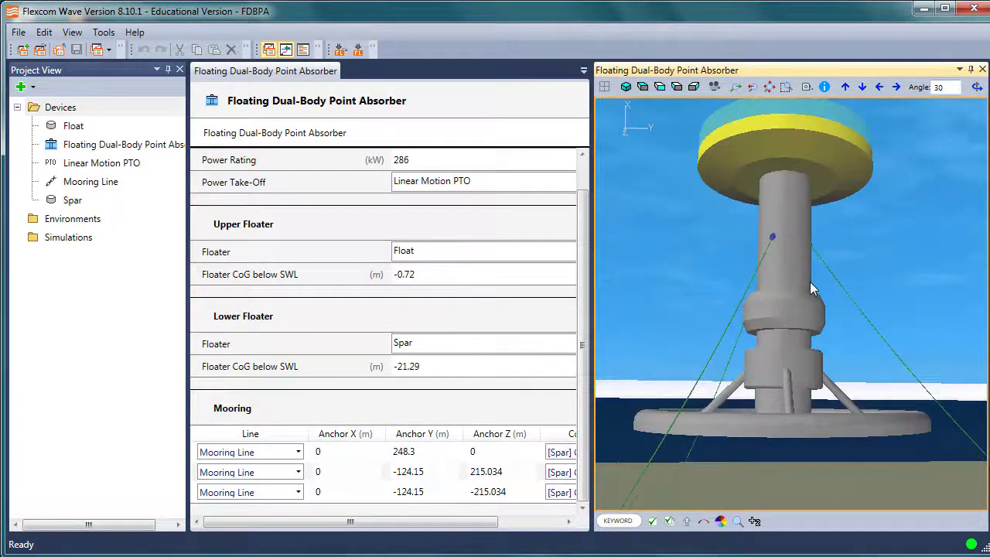
scroll(328, 223, "up", 1)
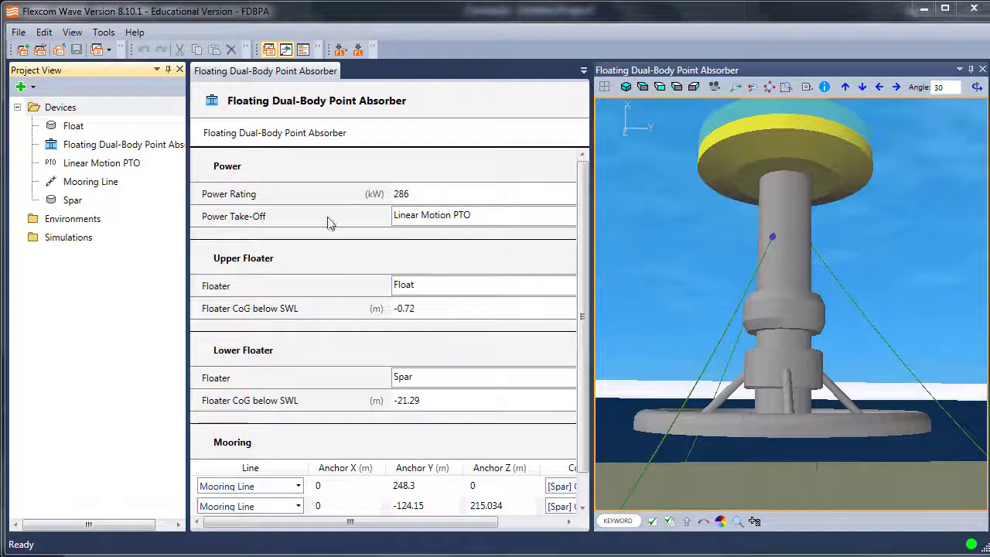
Step: Open the Float's geometry inputs and examine the float up close in a side view of the model
left_click(74, 126)
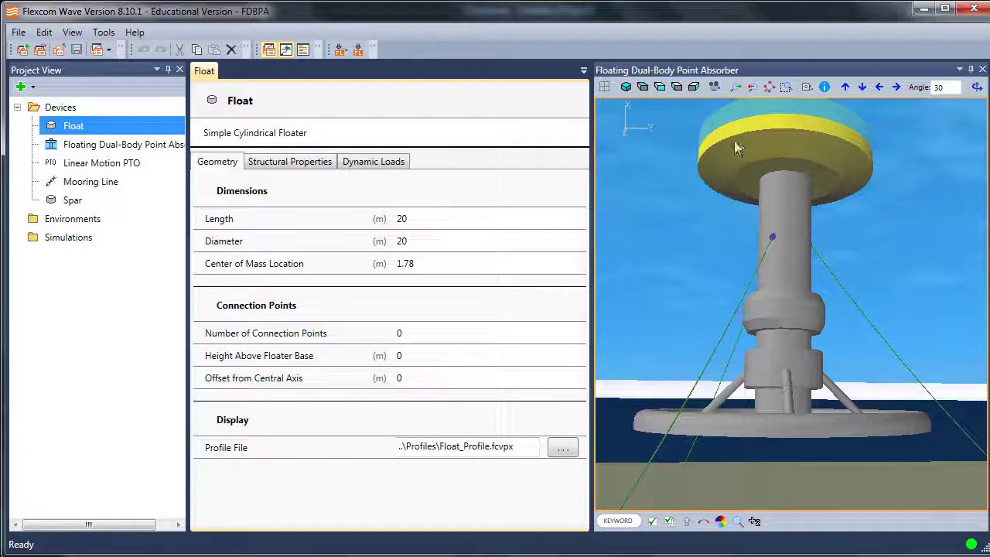
left_click(662, 87)
scroll(761, 288, "up", 5)
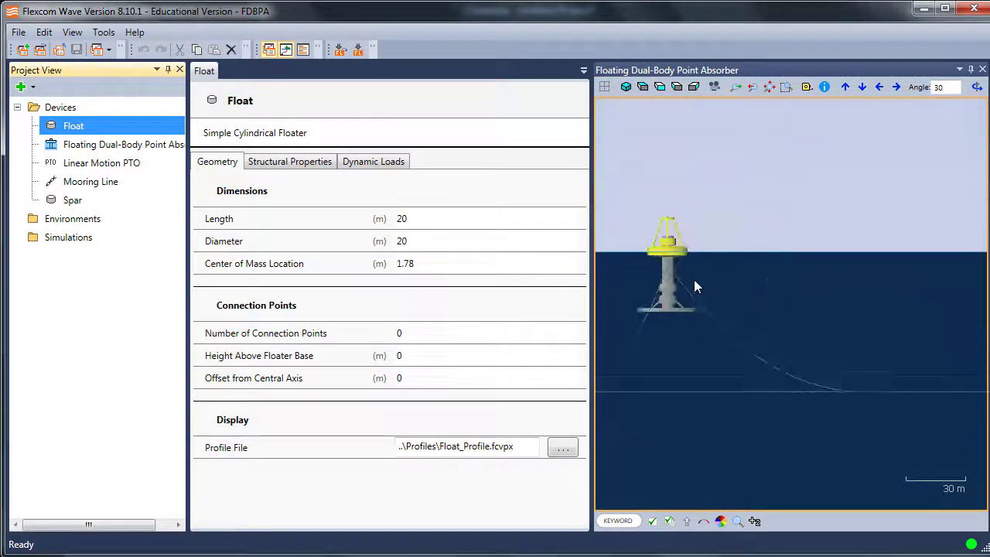
scroll(817, 329, "up", 5)
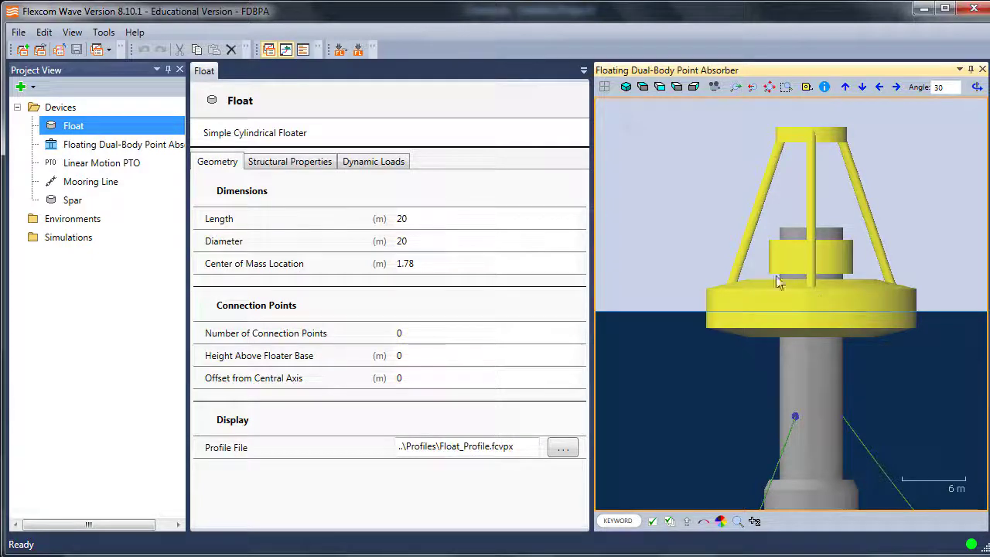
scroll(860, 344, "up", 3)
scroll(869, 375, "down", 3)
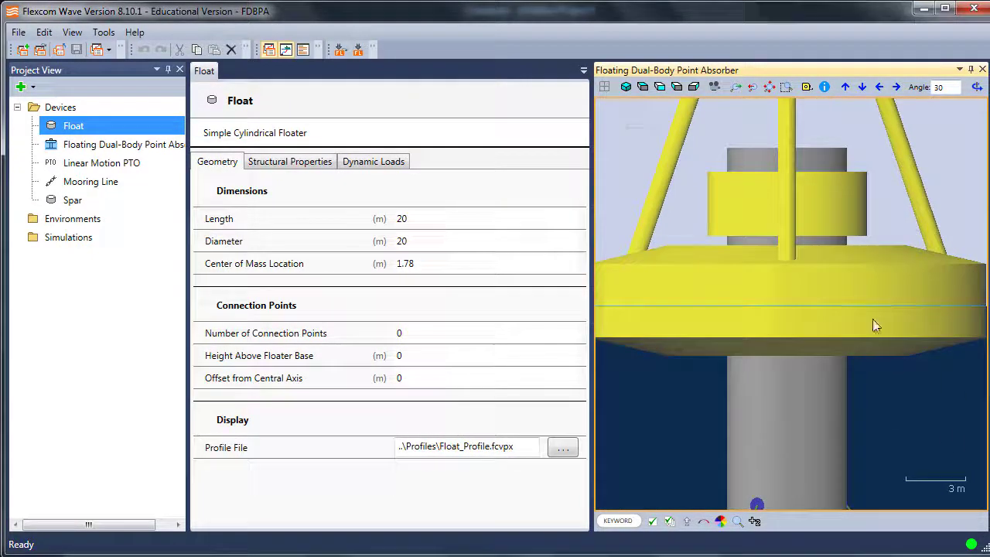
left_click_drag(847, 326, 847, 411)
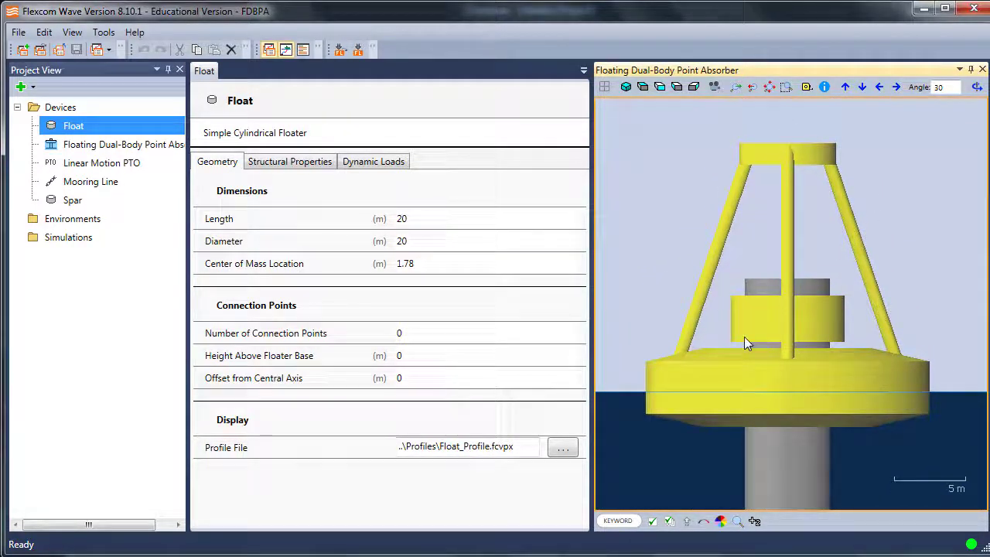
left_click(524, 445)
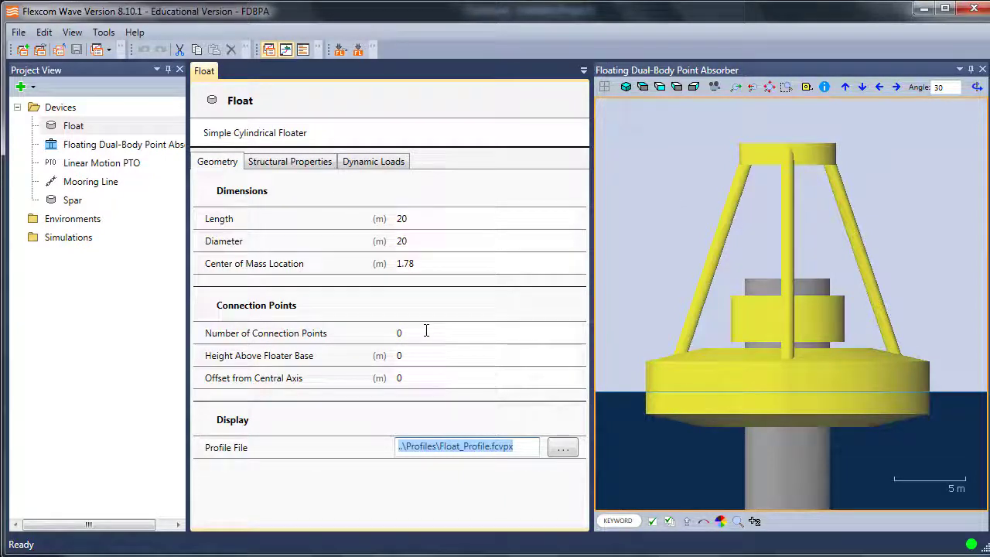
left_click(400, 333)
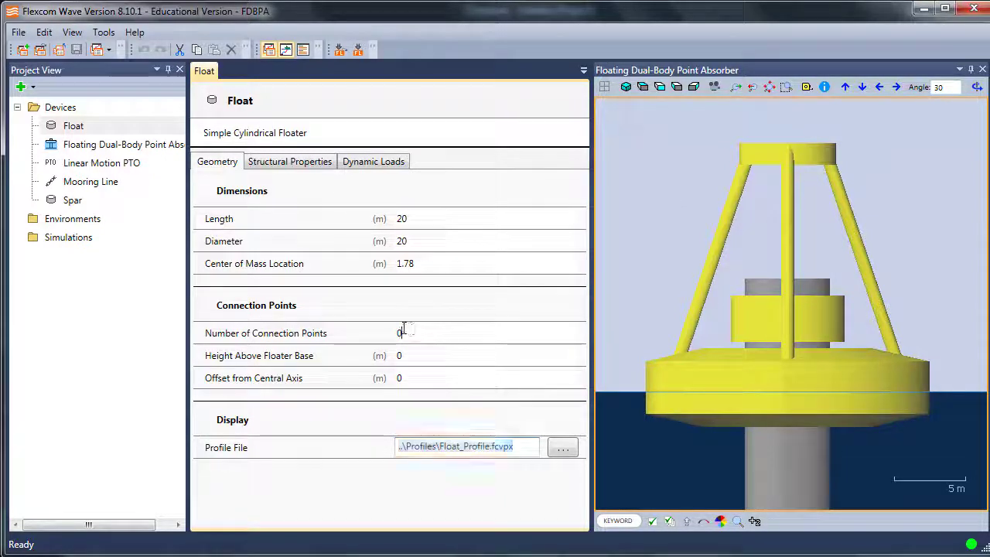
left_click(300, 164)
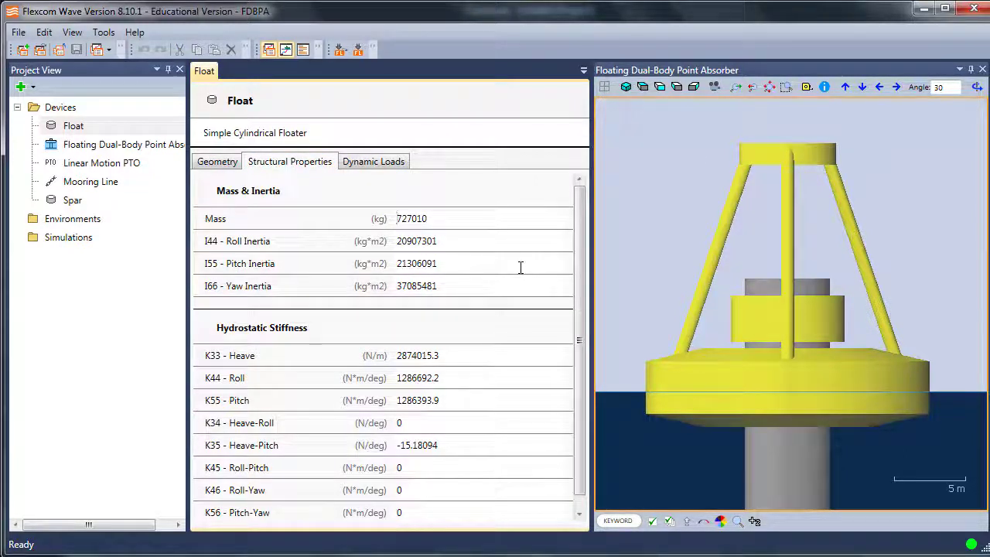
scroll(580, 375, "down", 1)
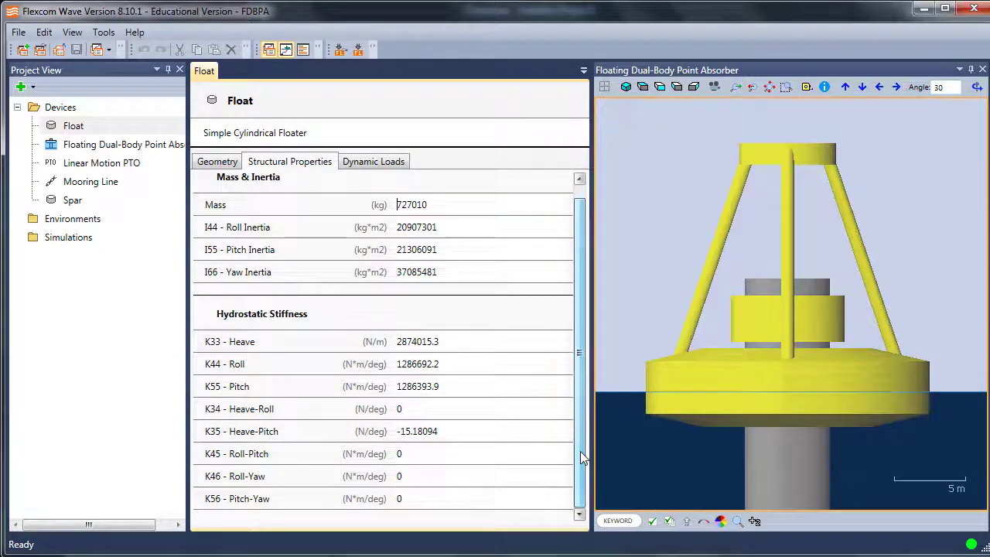